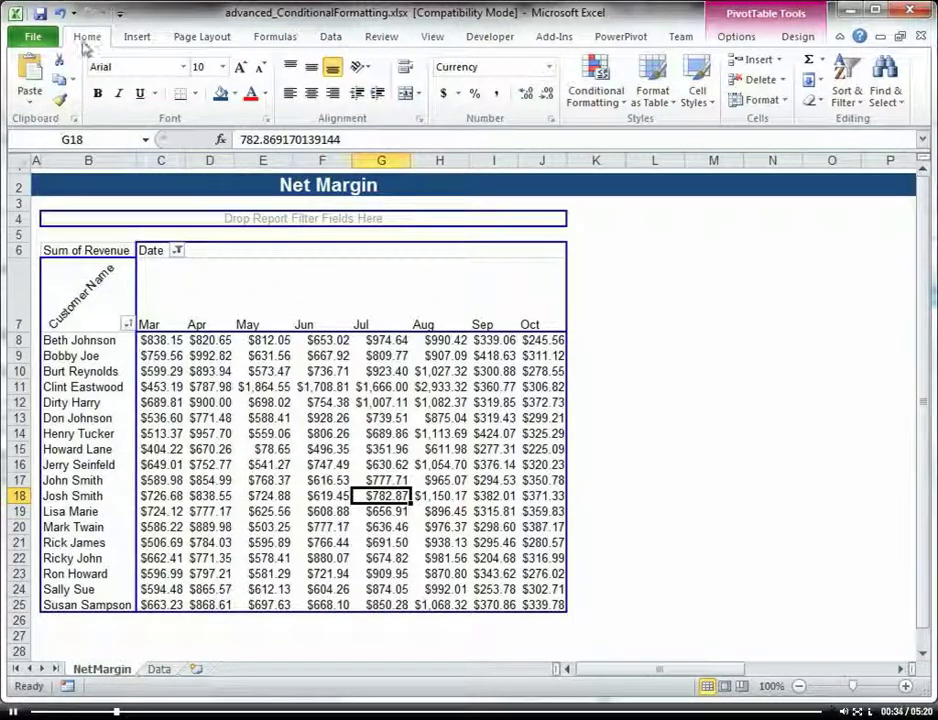
Select the monthly revenue values C8:J25 and bring up Conditional Formatting's Highlight Cells Rules
{"action": "left_click", "coordinate": [618, 108]}
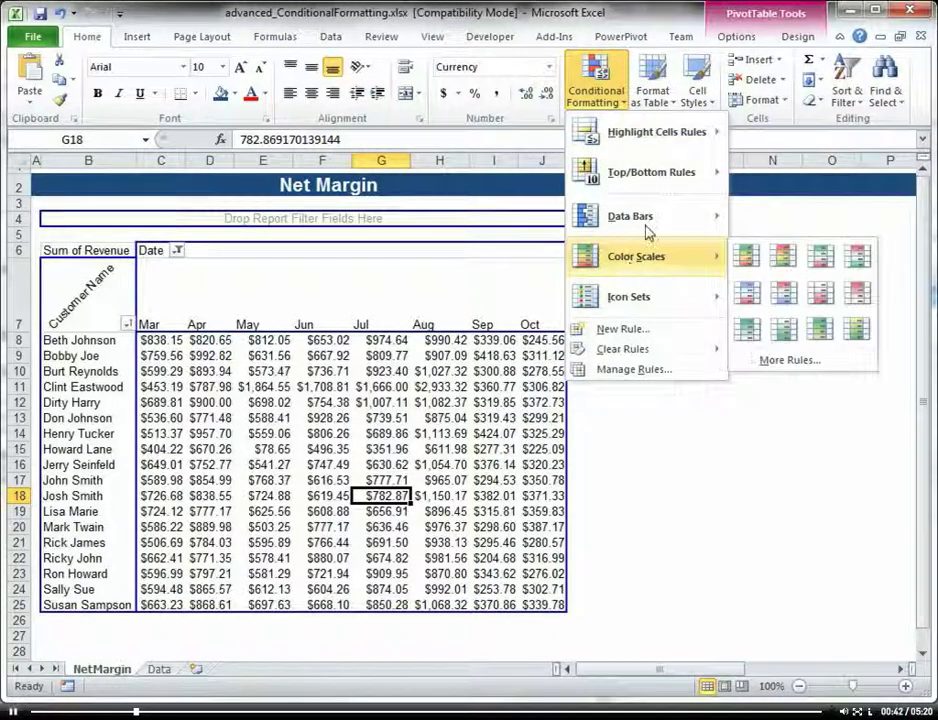
{"action": "mouse_move", "coordinate": [631, 216]}
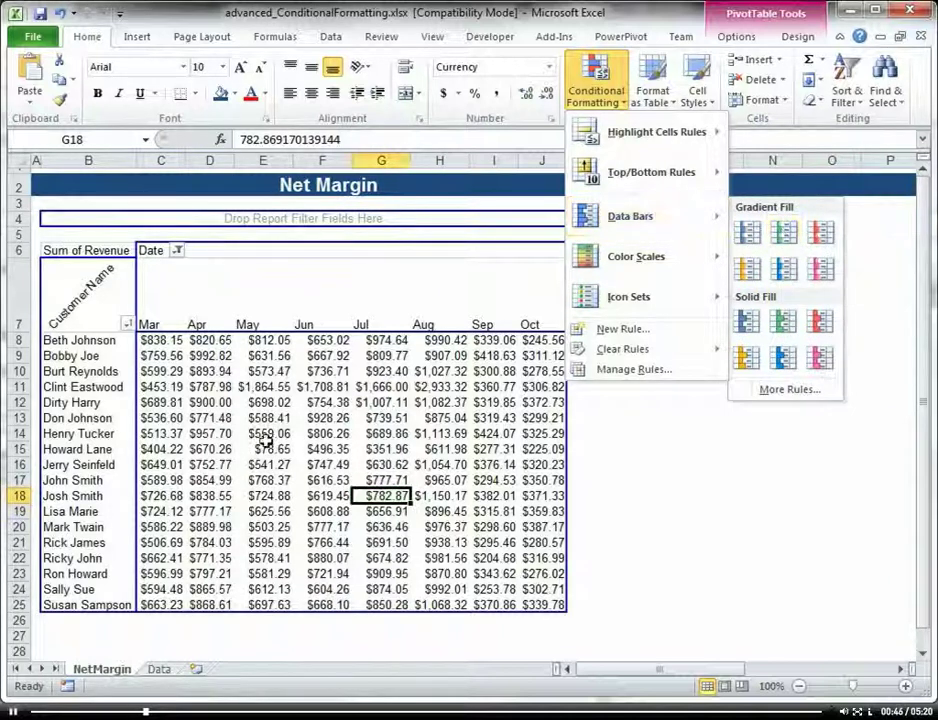
{"action": "left_click", "coordinate": [157, 351]}
{"action": "mouse_move", "coordinate": [157, 342]}
{"action": "left_mouse_down"}
{"action": "mouse_move", "coordinate": [248, 388]}
{"action": "mouse_move", "coordinate": [543, 604]}
{"action": "left_mouse_up"}
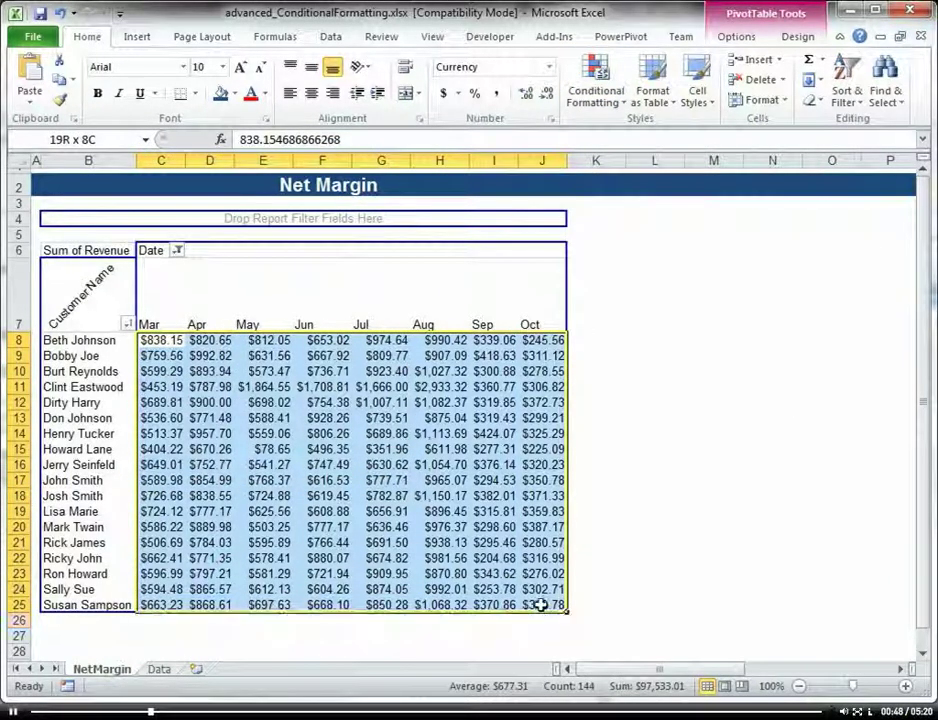
{"action": "left_click", "coordinate": [603, 98]}
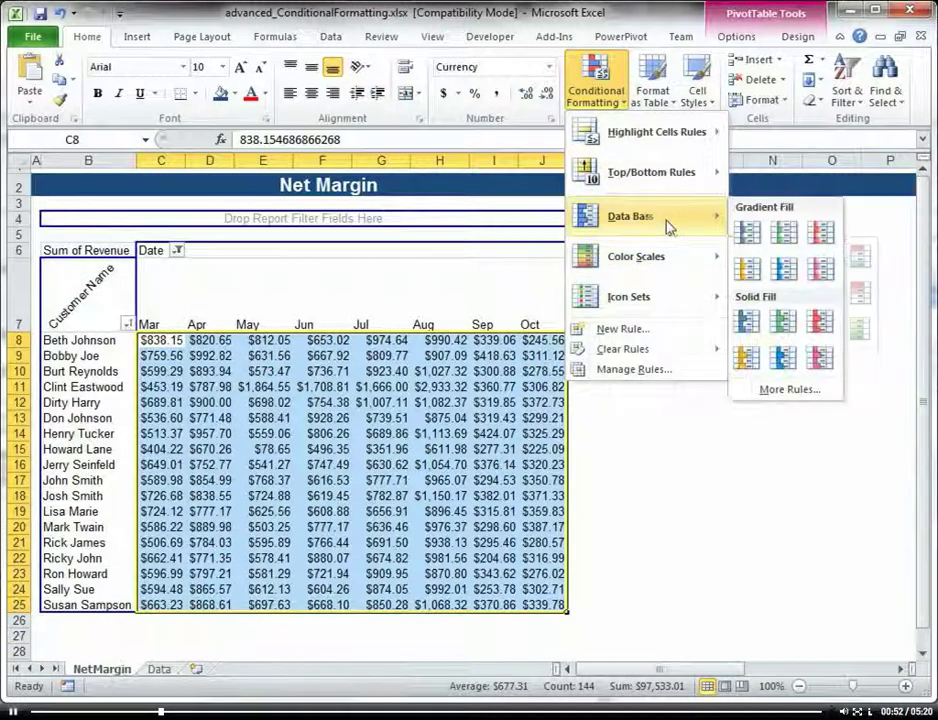
{"action": "mouse_move", "coordinate": [631, 216]}
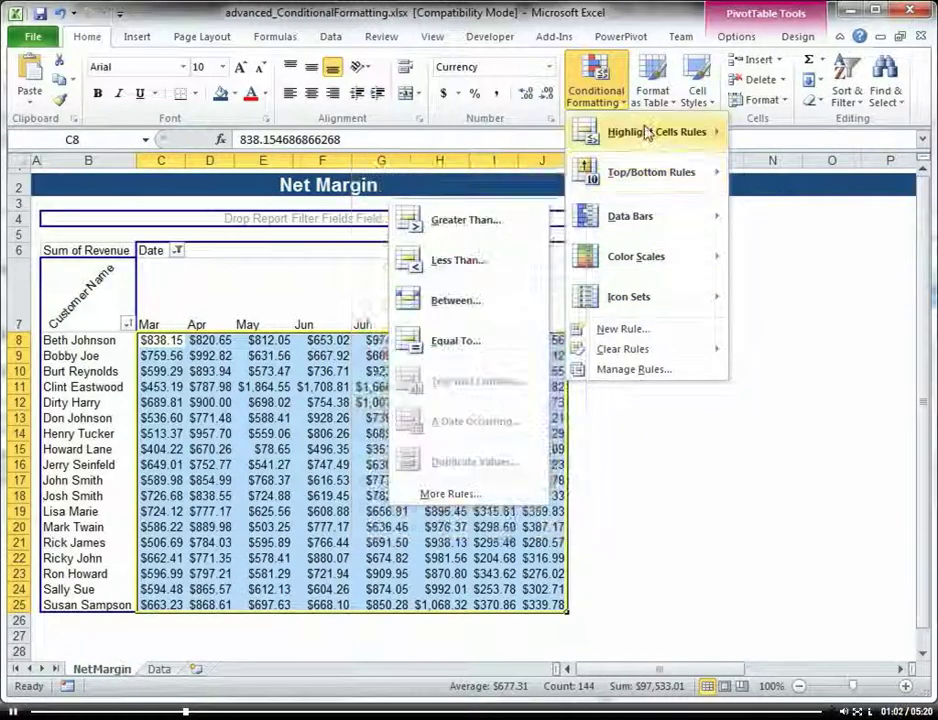
{"action": "mouse_move", "coordinate": [650, 132]}
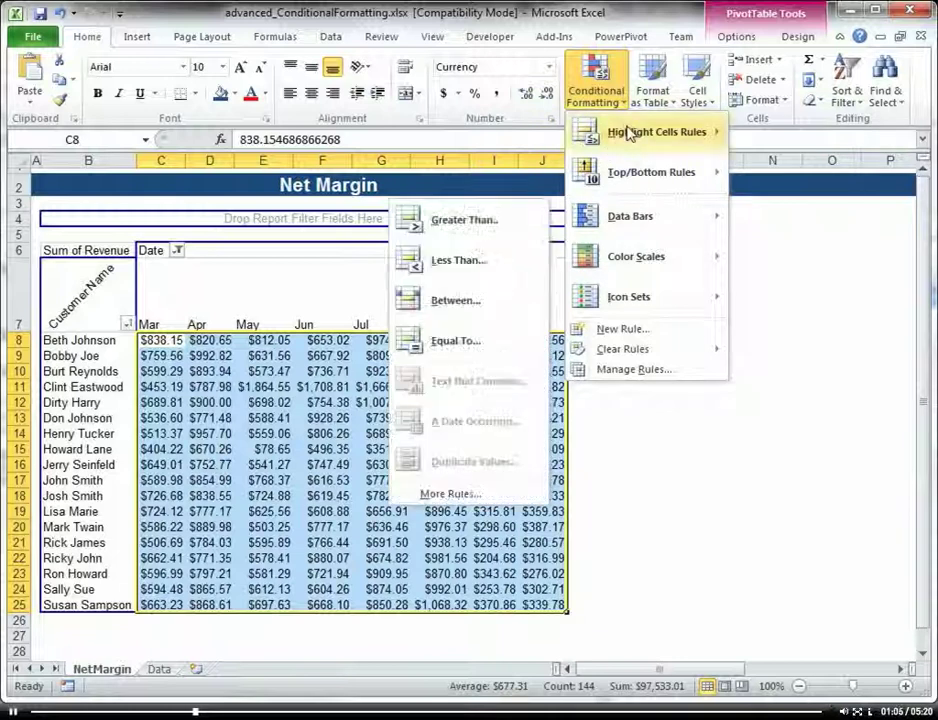
Add a Less Than 750 rule with Light Red Fill to the revenue values
{"action": "left_click", "coordinate": [471, 263]}
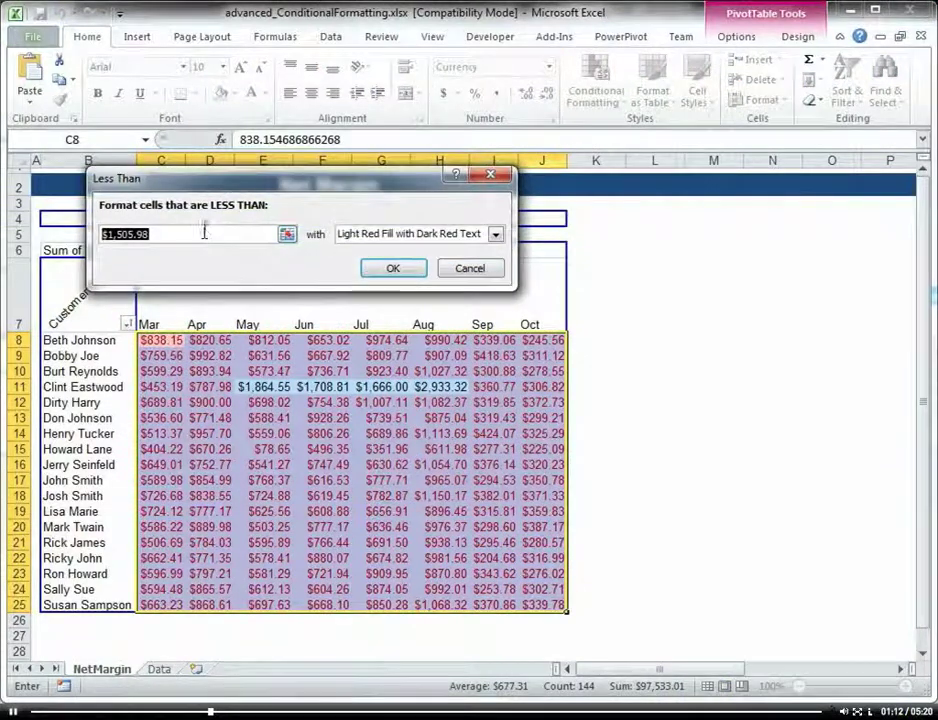
{"action": "type", "text": "850"}
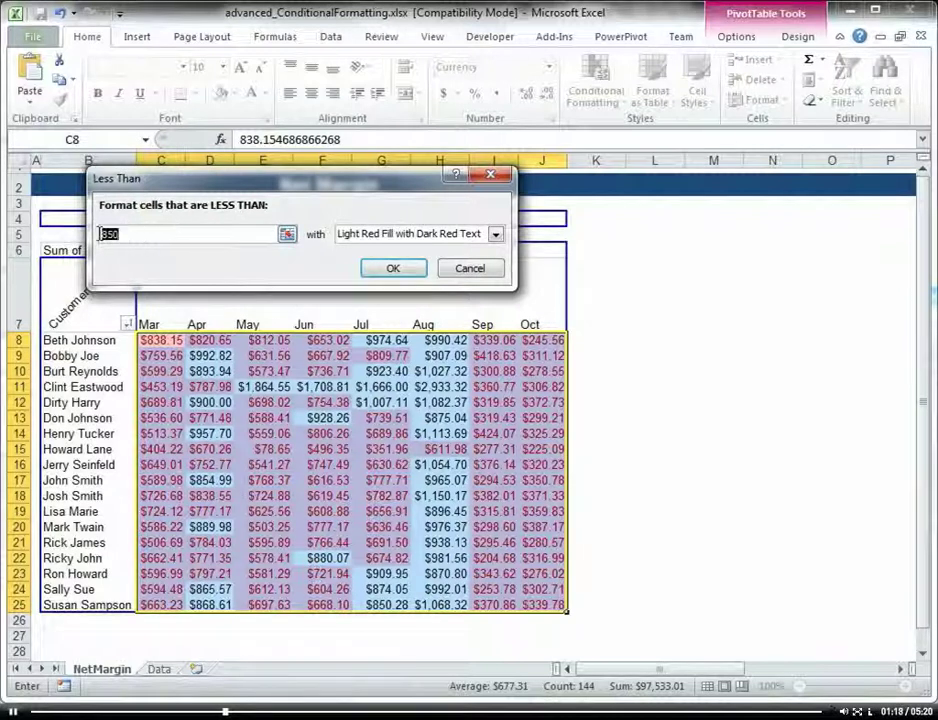
{"action": "type", "text": "750"}
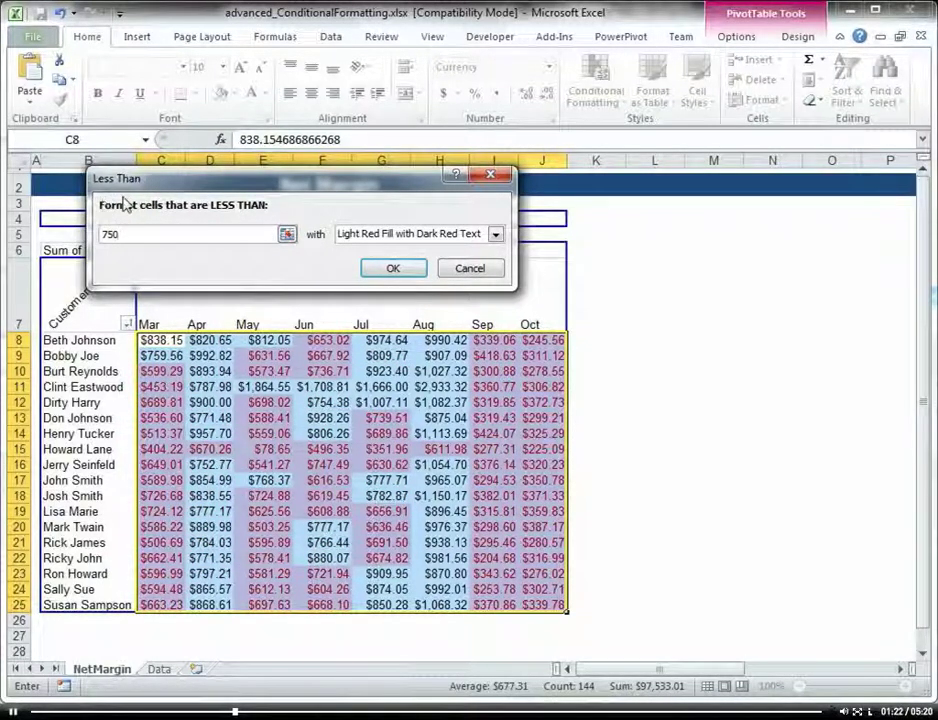
{"action": "left_click", "coordinate": [495, 234]}
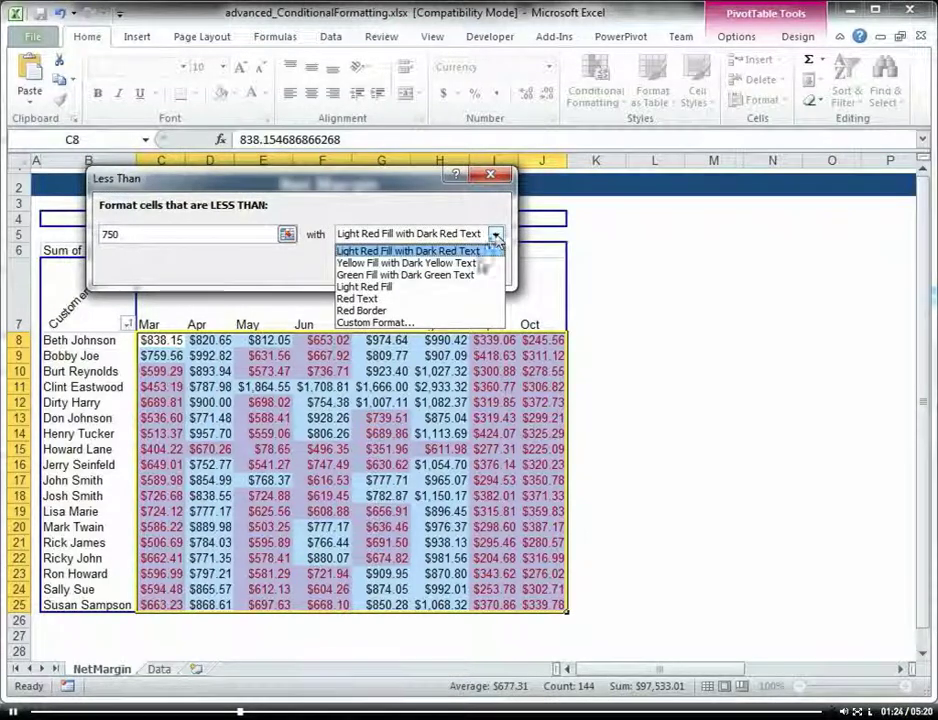
{"action": "left_click", "coordinate": [459, 288]}
{"action": "left_click", "coordinate": [392, 267]}
{"action": "left_click", "coordinate": [384, 404]}
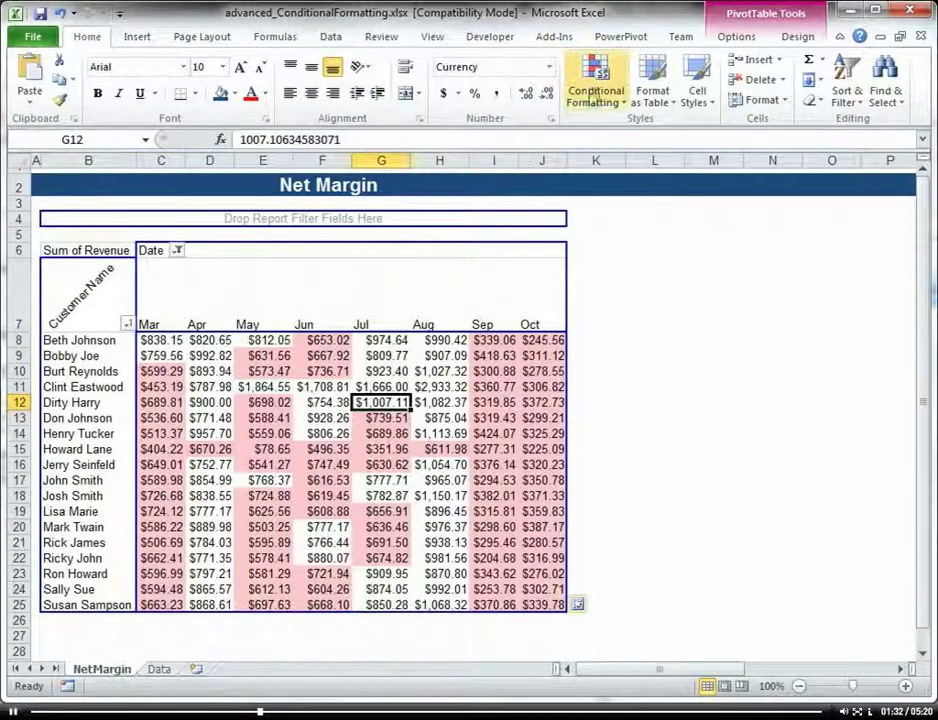
Delete the Cell Value < 750 rule in the Conditional Formatting Rules Manager
{"action": "left_click", "coordinate": [595, 95]}
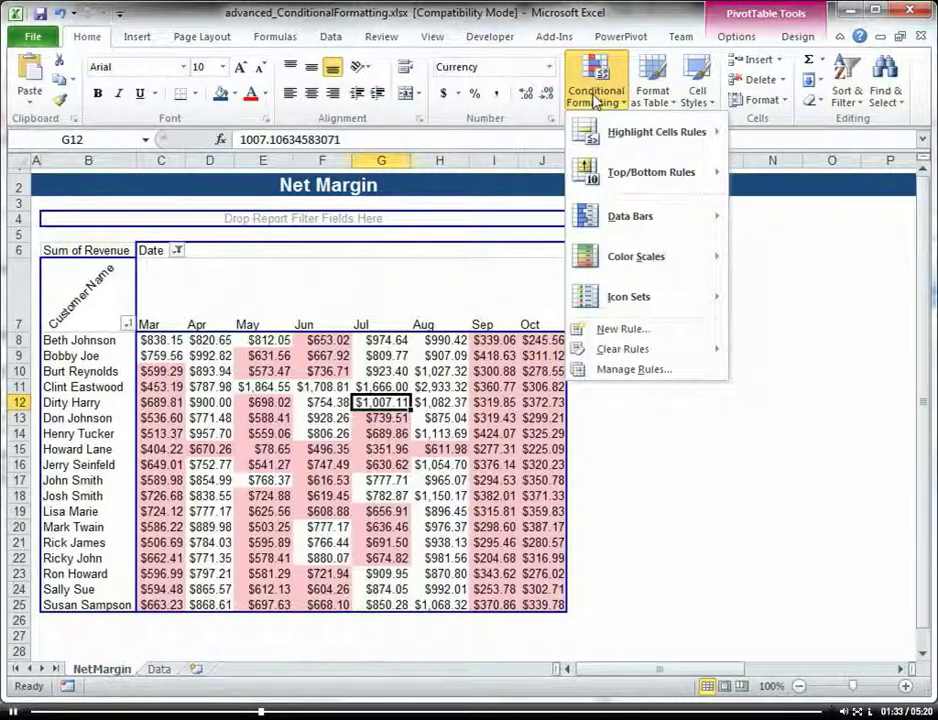
{"action": "left_click", "coordinate": [637, 369]}
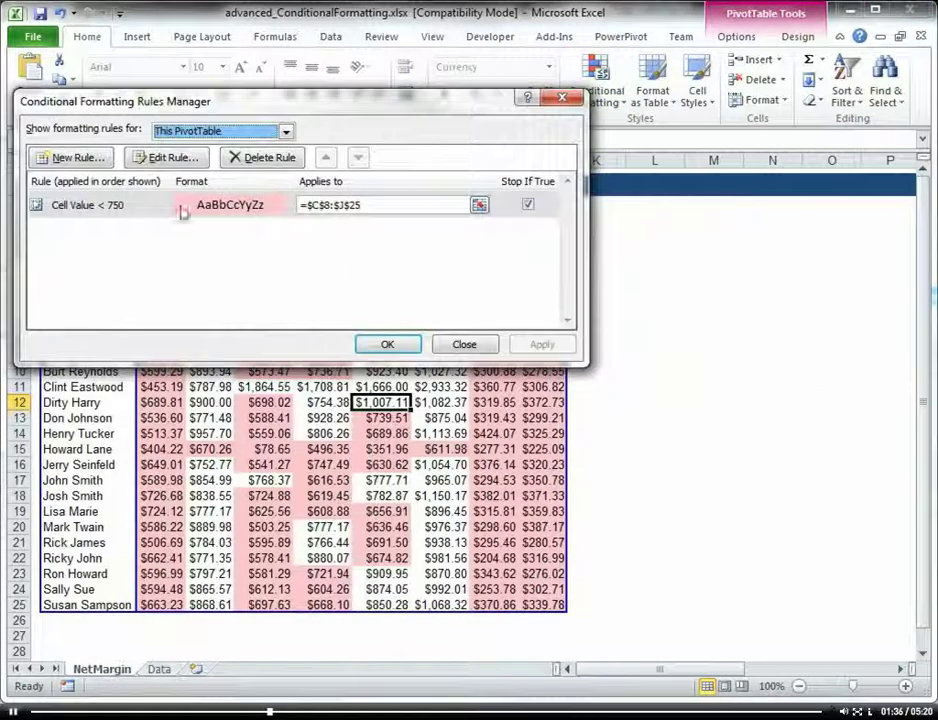
{"action": "left_click", "coordinate": [260, 157]}
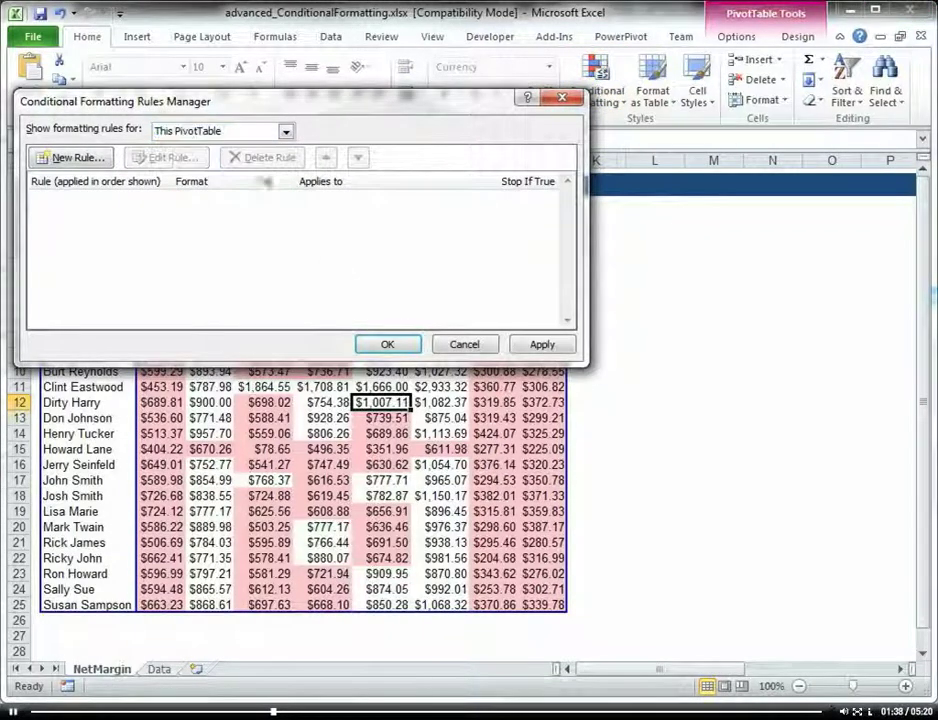
{"action": "left_click", "coordinate": [380, 343]}
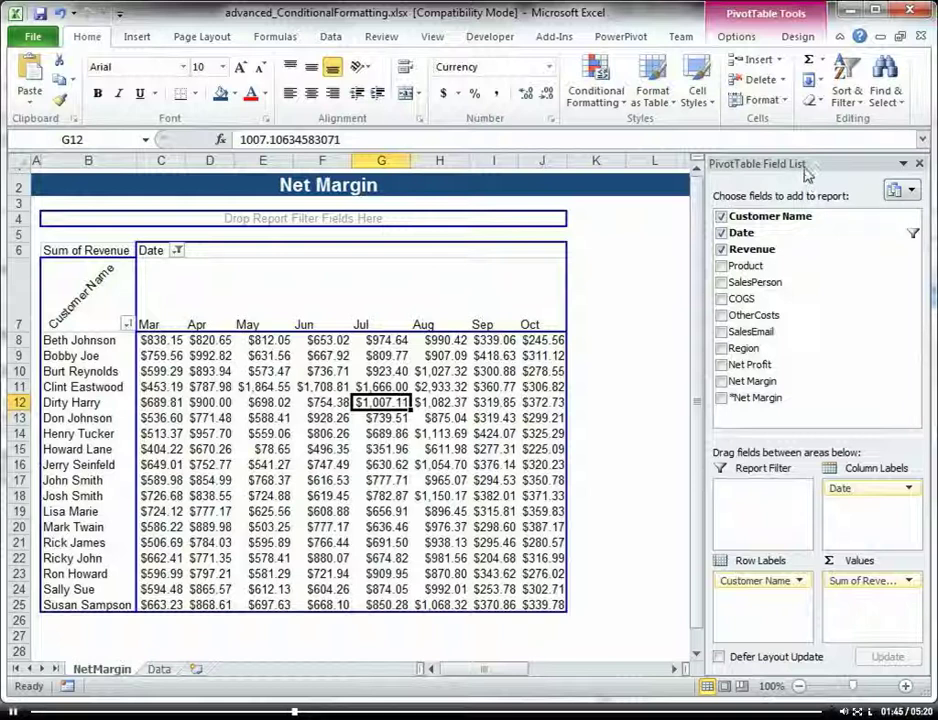
Add *Net Margin to the values and filter Date to exclude Sep and Oct
{"action": "left_click", "coordinate": [721, 398]}
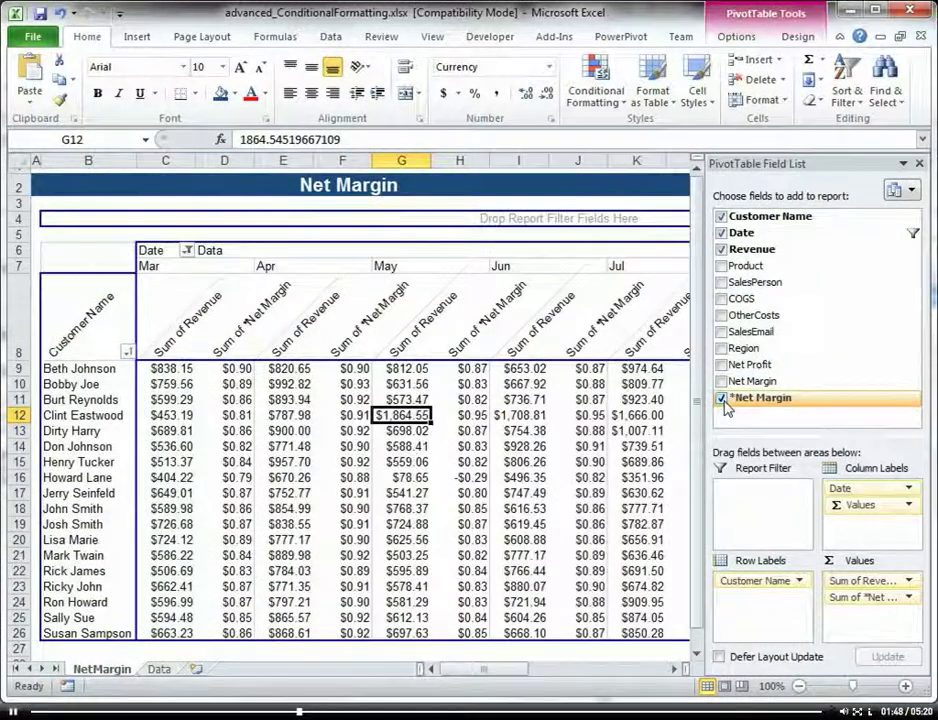
{"action": "left_click_drag", "start_coordinate": [815, 163], "coordinate": [935, 174]}
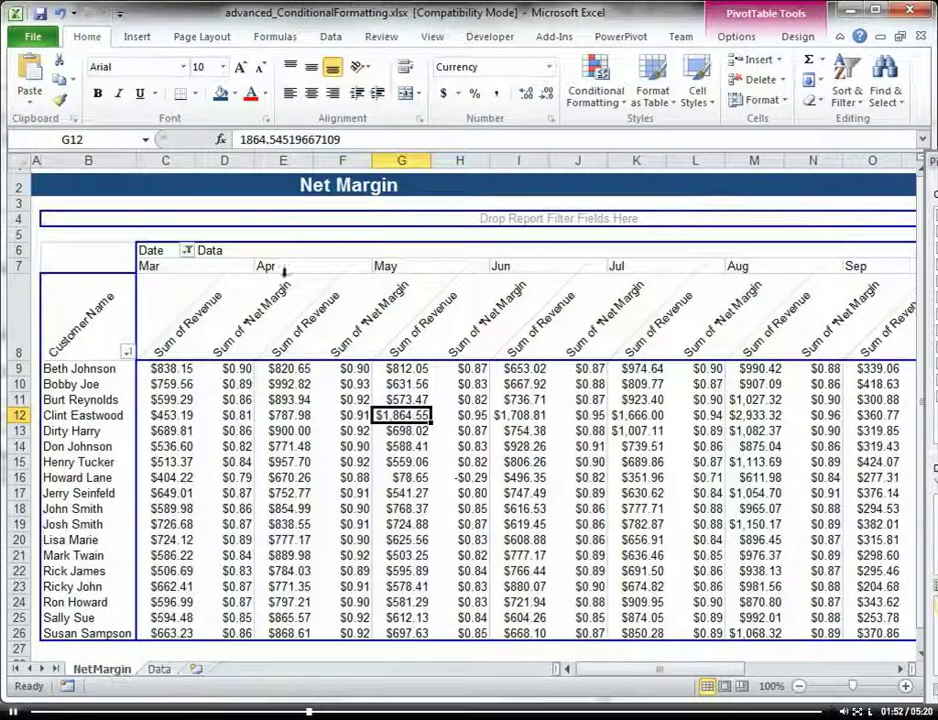
{"action": "left_click", "coordinate": [186, 251]}
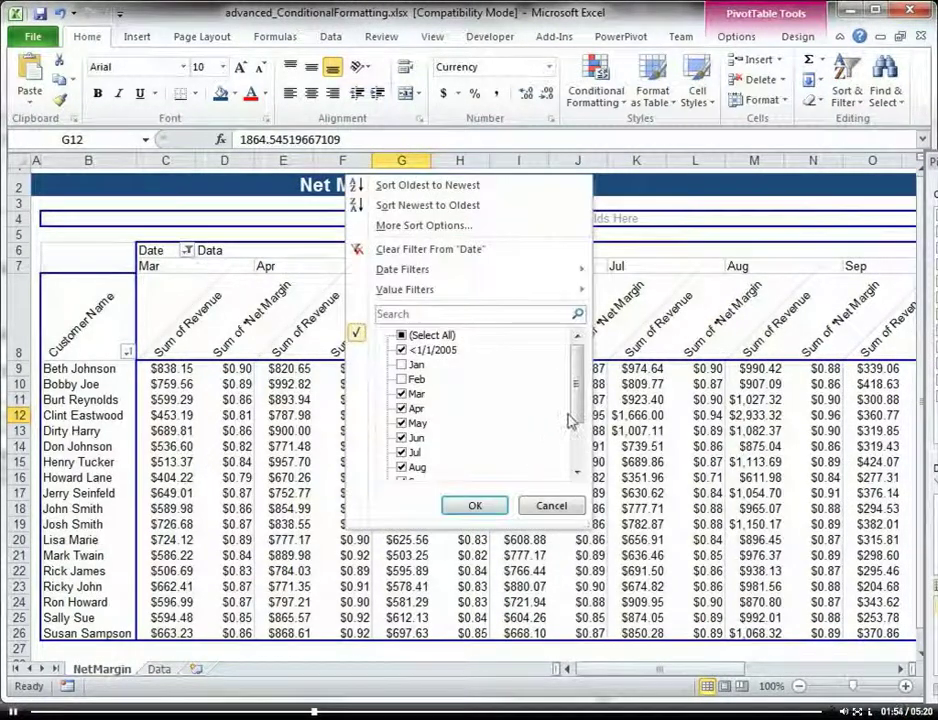
{"action": "scroll", "coordinate": [570, 420], "scroll_direction": "down", "scroll_amount": 2}
{"action": "left_click", "coordinate": [402, 423]}
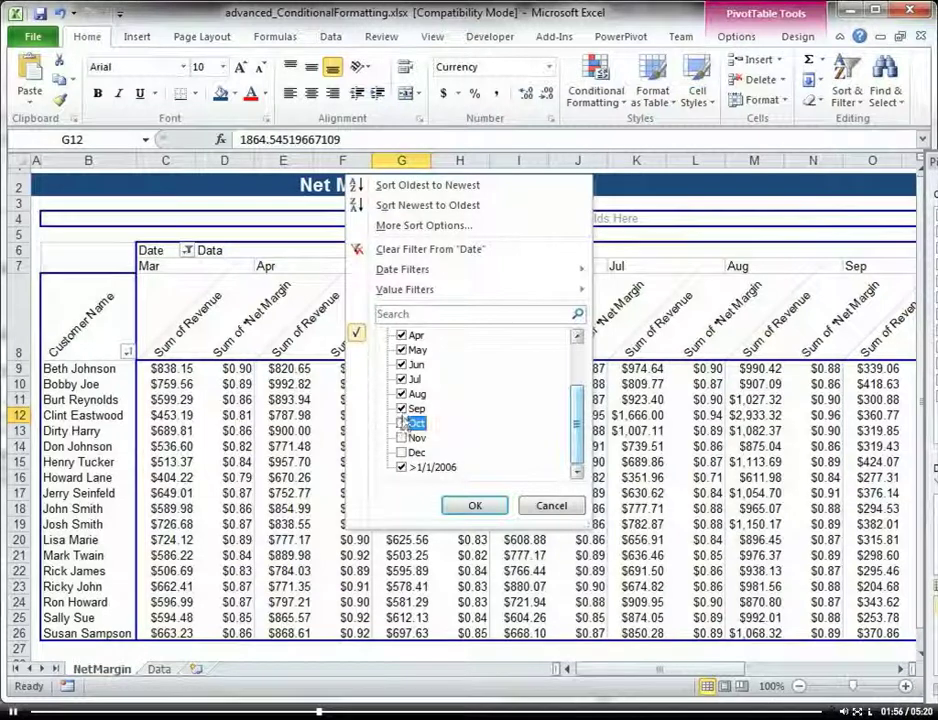
{"action": "left_click", "coordinate": [401, 409]}
{"action": "left_click", "coordinate": [475, 505]}
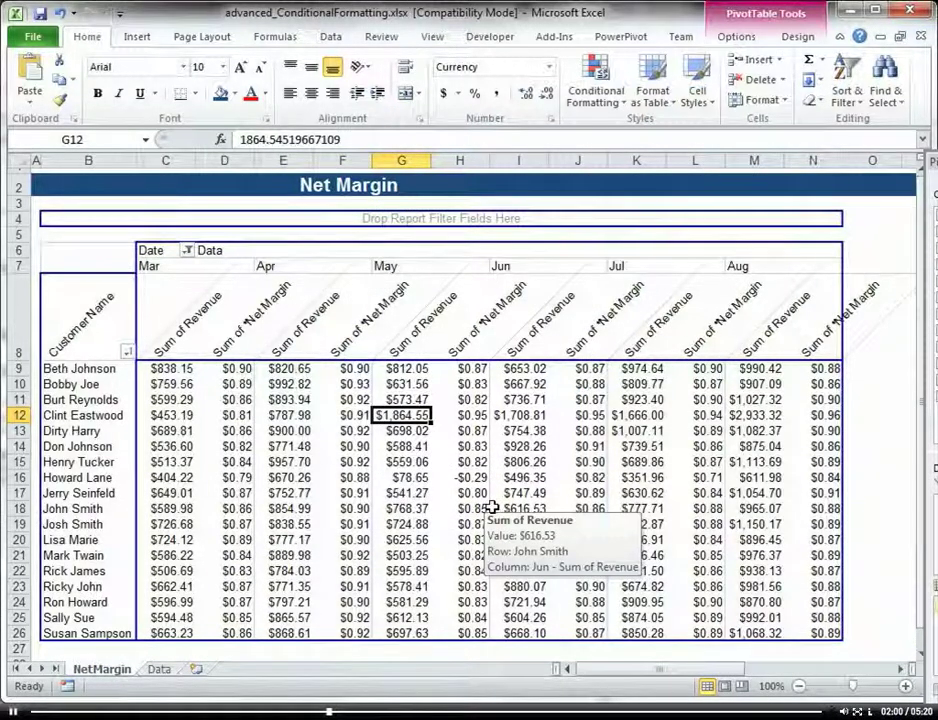
Format Sum of *Net Margin as Percentage with two decimals via Value Field Settings
{"action": "right_click", "coordinate": [238, 372]}
{"action": "left_click", "coordinate": [279, 585]}
{"action": "left_click", "coordinate": [366, 484]}
{"action": "left_click", "coordinate": [277, 293]}
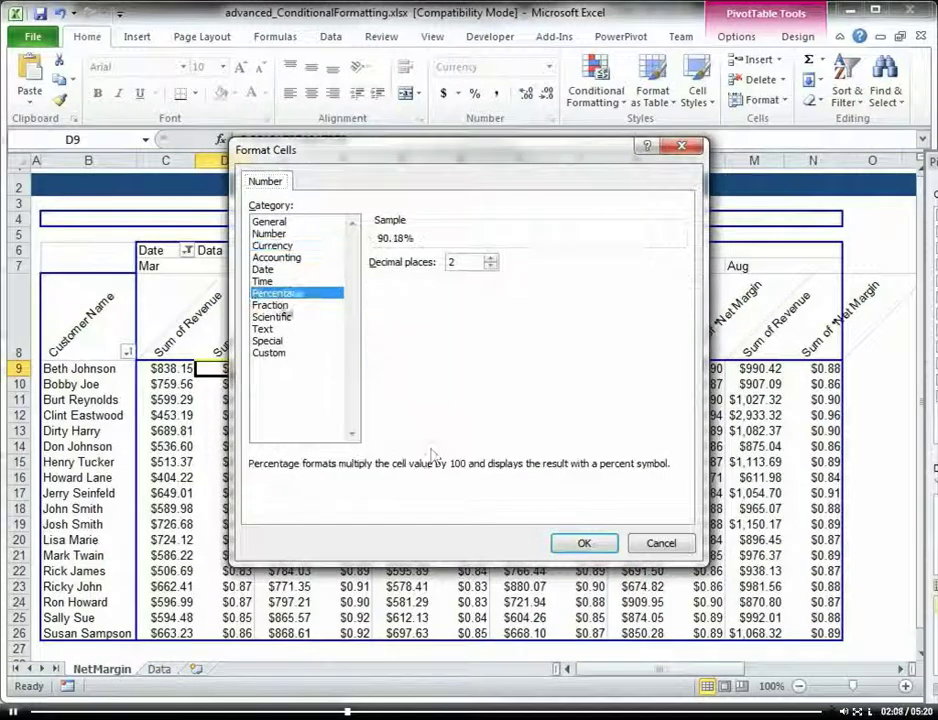
{"action": "left_click", "coordinate": [570, 546]}
{"action": "left_click", "coordinate": [513, 478]}
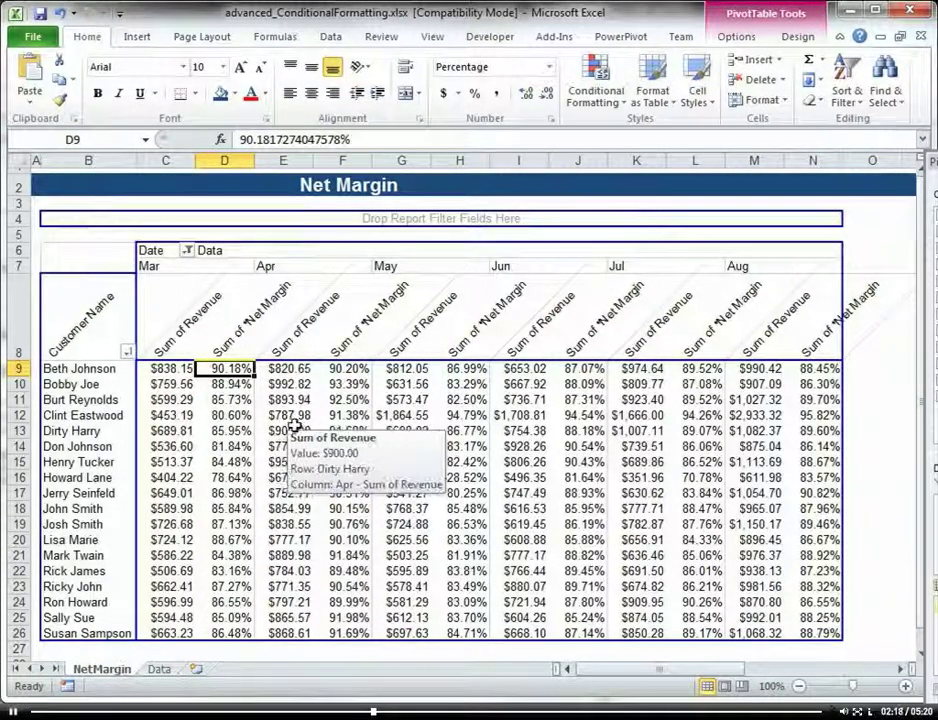
{"action": "left_click_drag", "start_coordinate": [170, 370], "coordinate": [826, 634]}
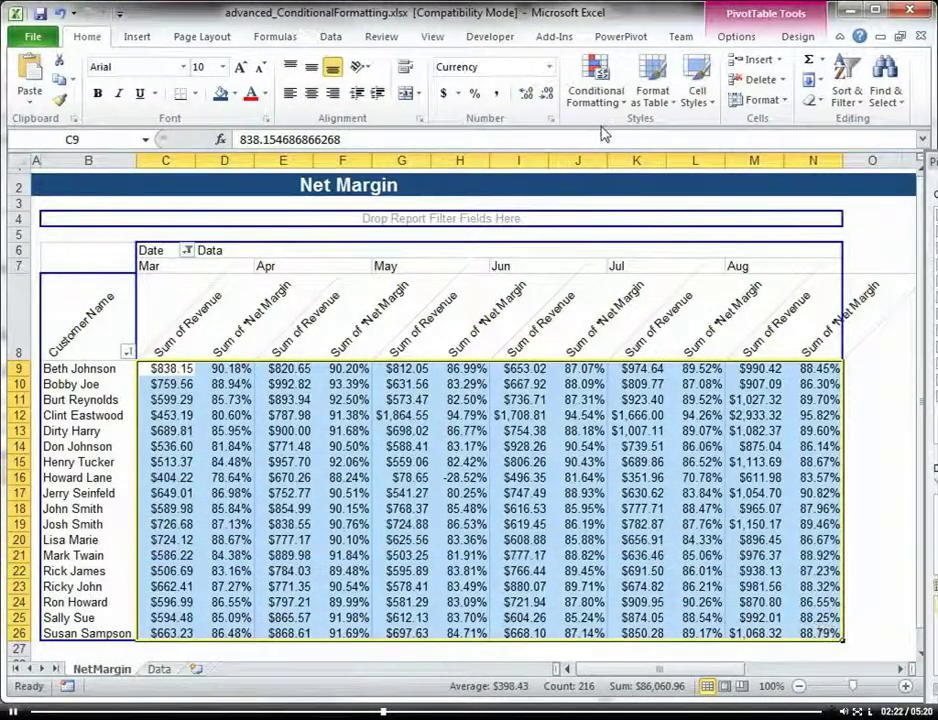
{"action": "left_click", "coordinate": [600, 95]}
{"action": "mouse_move", "coordinate": [650, 132]}
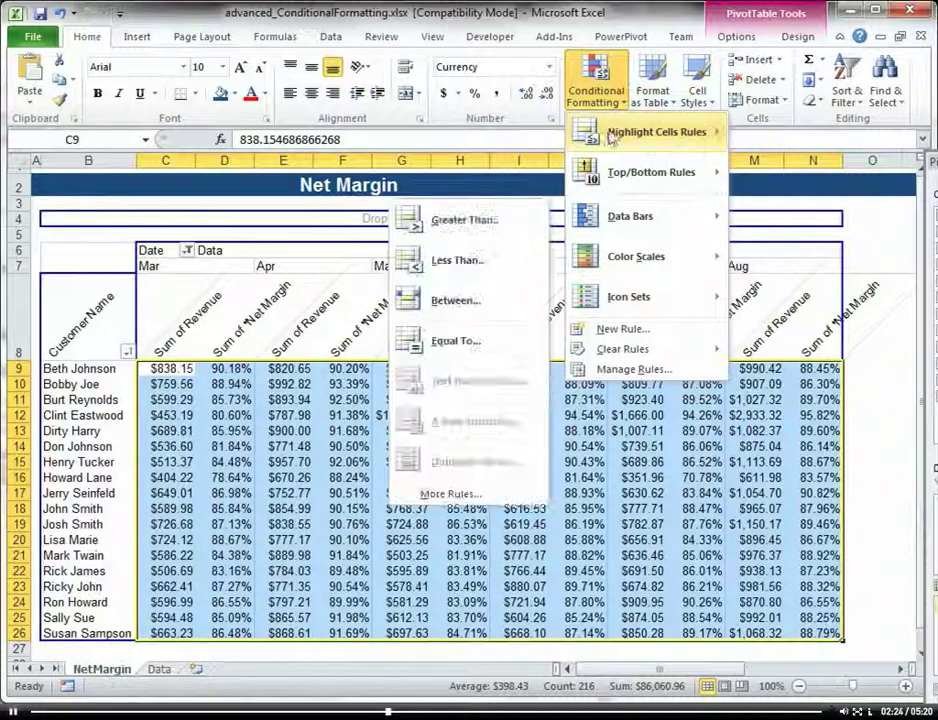
{"action": "left_click", "coordinate": [468, 261]}
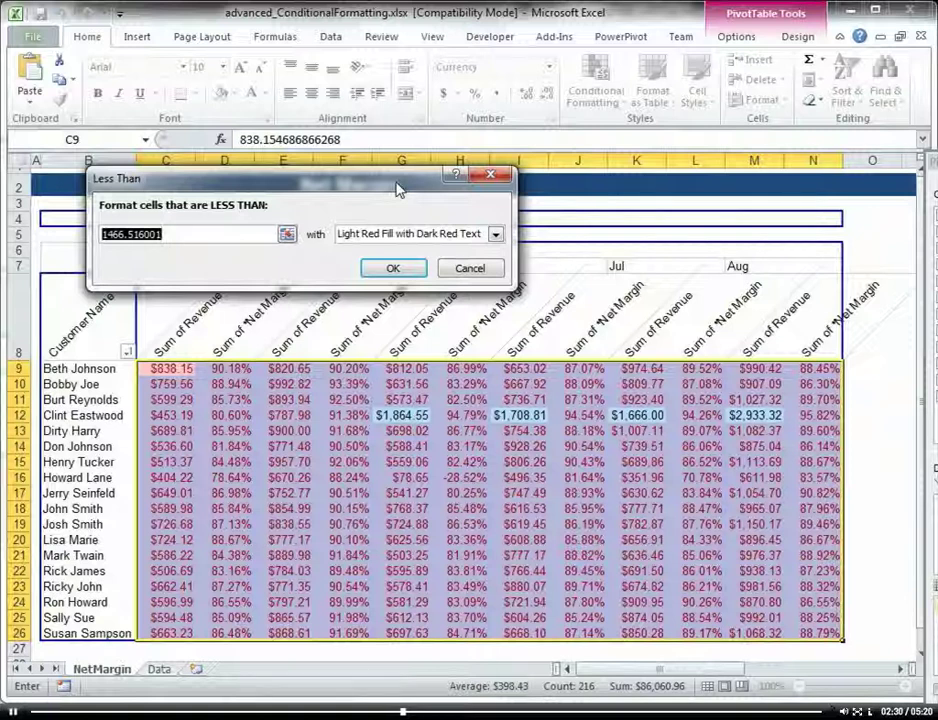
{"action": "key", "text": "BackSpace"}
{"action": "type", "text": "."}
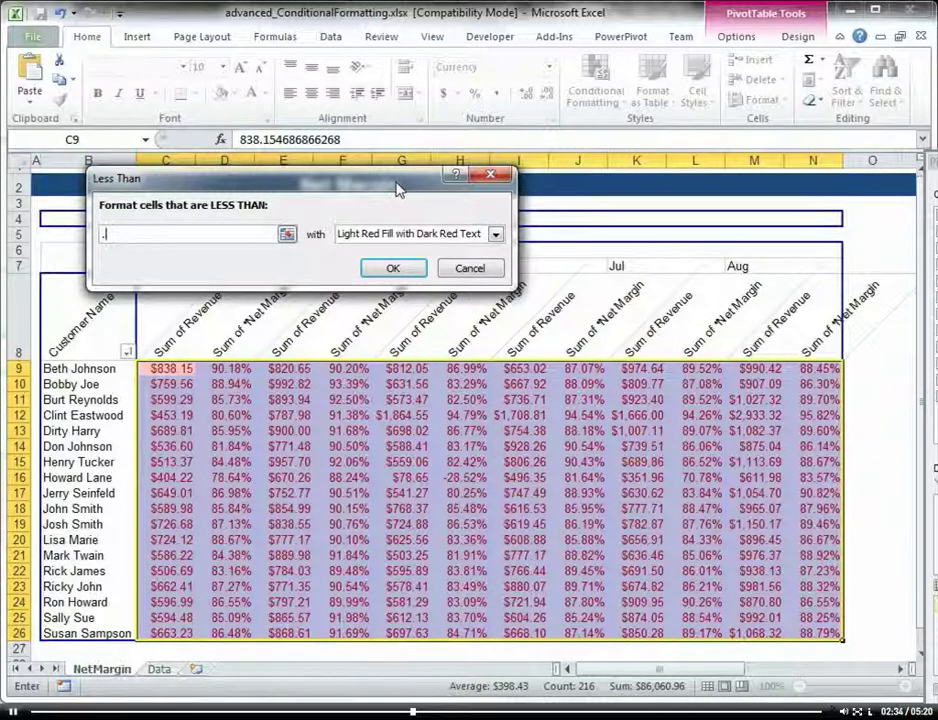
{"action": "type", "text": "7"}
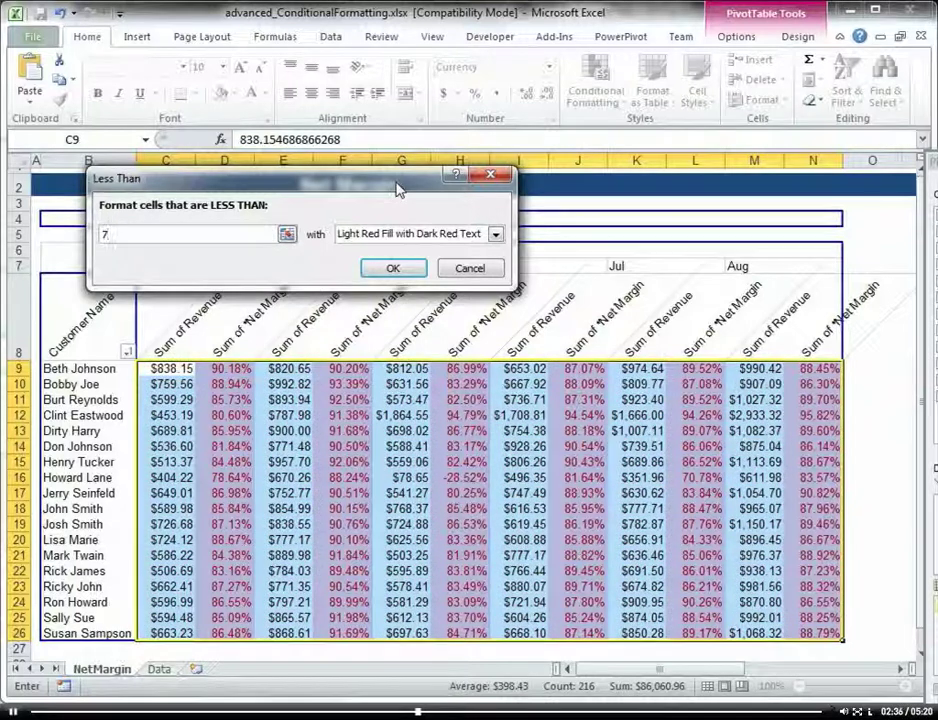
{"action": "type", "text": "00"}
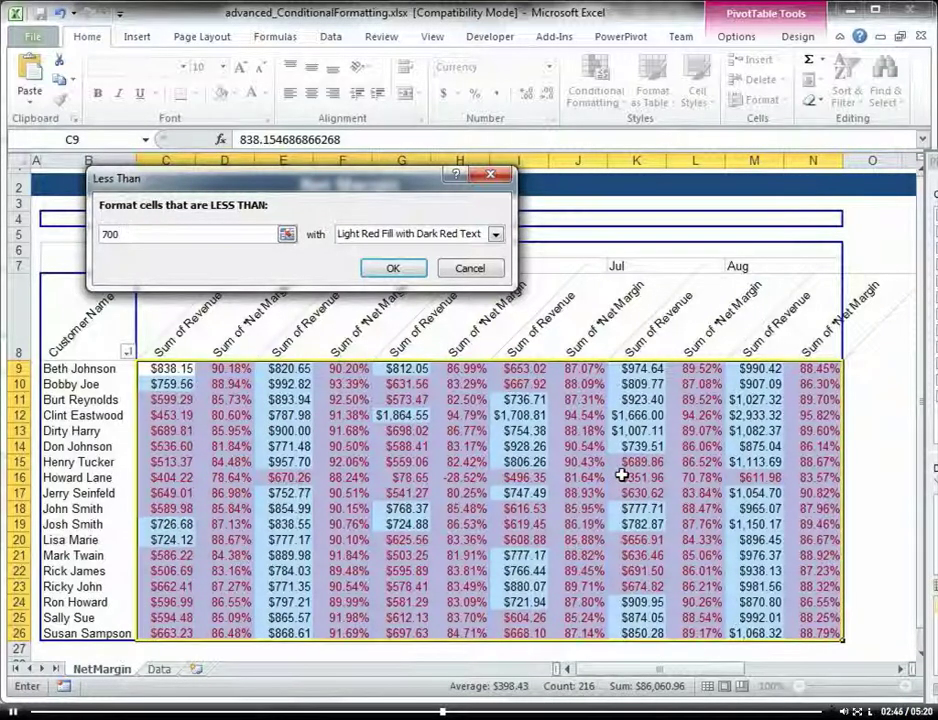
{"action": "left_click", "coordinate": [472, 268]}
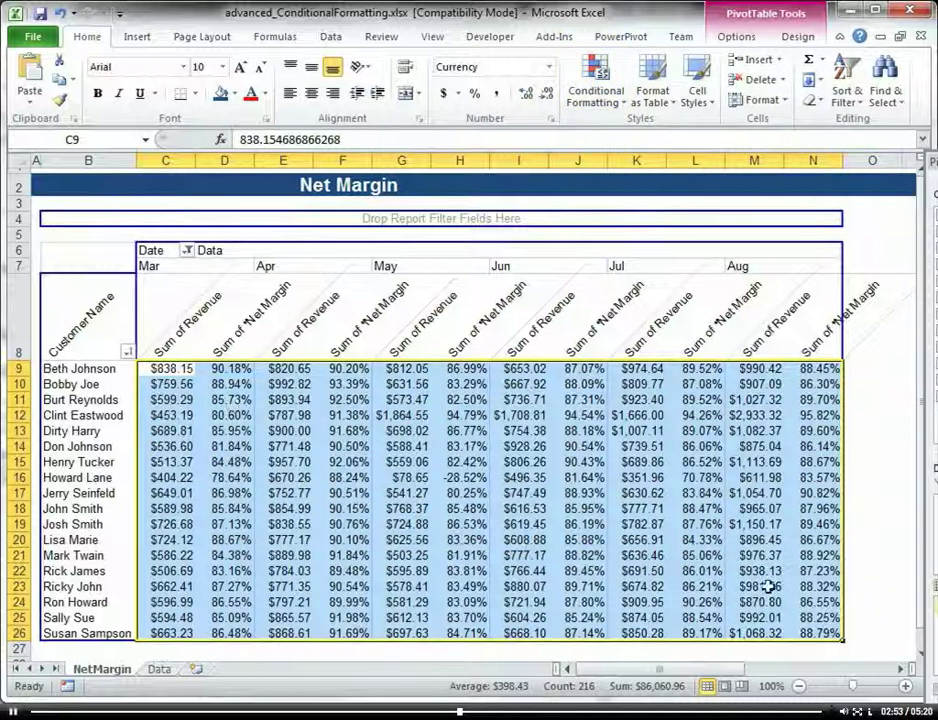
{"action": "left_click", "coordinate": [222, 370]}
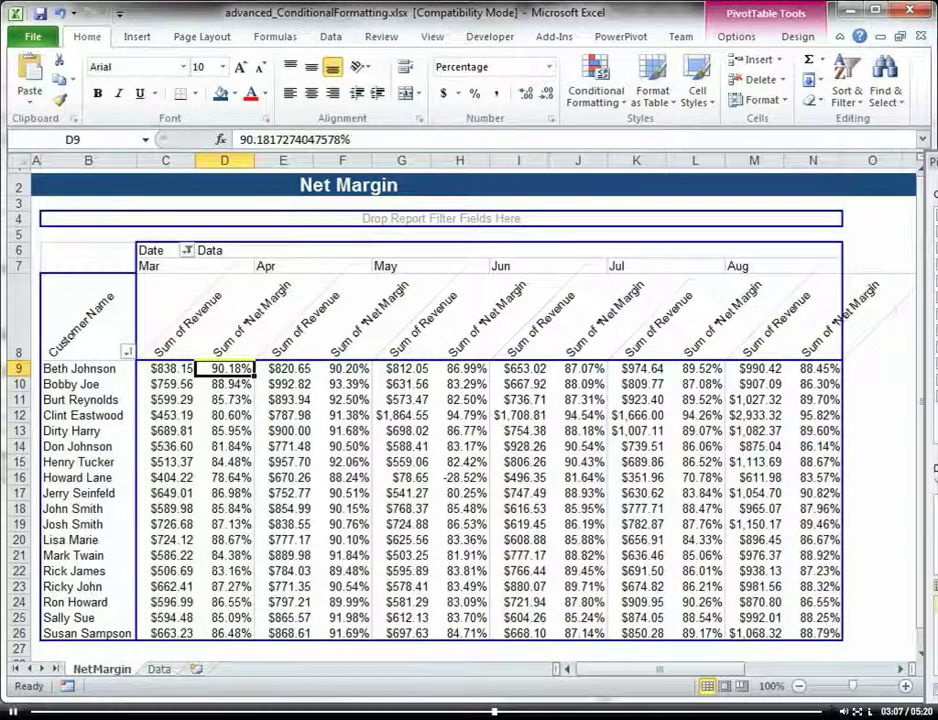
In Notepad, review the saved formula's AND, ISNUMBER(d9) and d9<0.75 parts
{"action": "key", "text": "alt+Tab"}
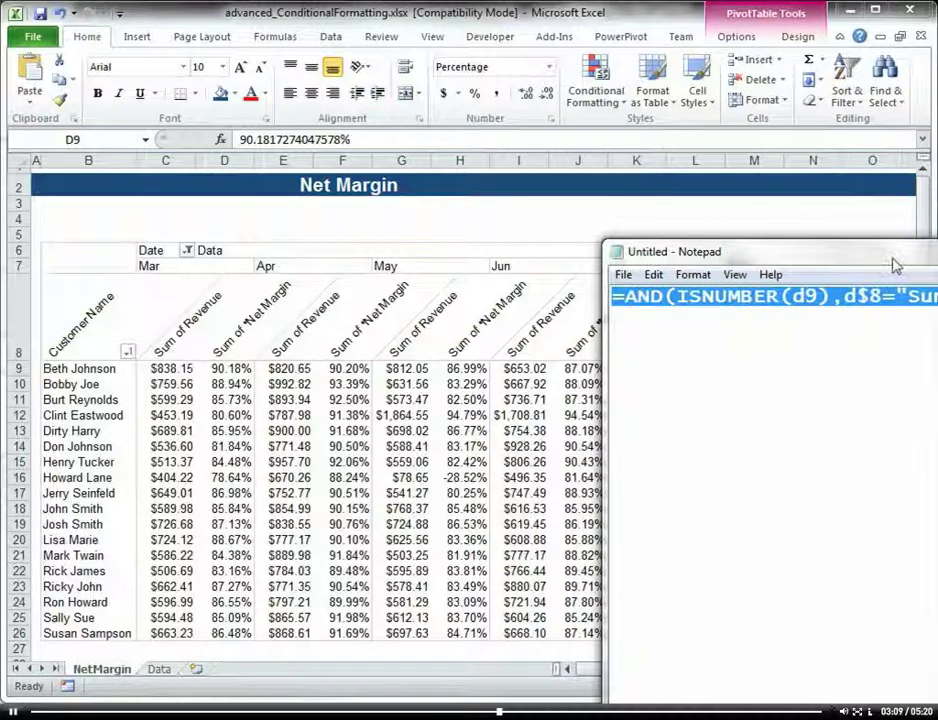
{"action": "mouse_move", "coordinate": [875, 255]}
{"action": "left_mouse_down"}
{"action": "mouse_move", "coordinate": [553, 218]}
{"action": "mouse_move", "coordinate": [446, 237]}
{"action": "left_mouse_up"}
{"action": "left_click_drag", "start_coordinate": [177, 272], "coordinate": [672, 285]}
{"action": "left_click_drag", "start_coordinate": [699, 277], "coordinate": [807, 271]}
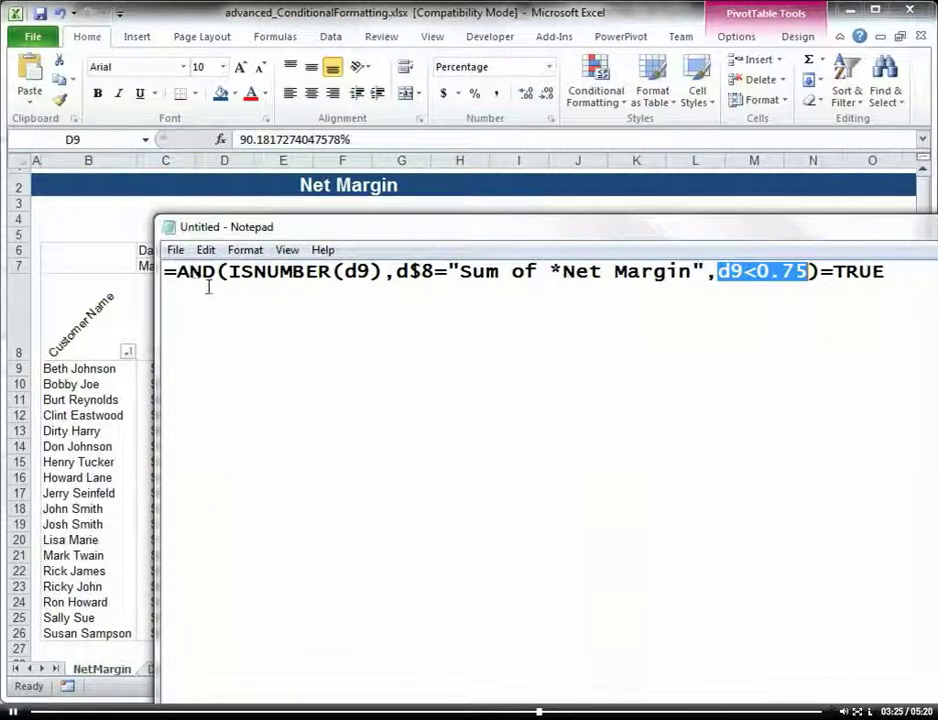
{"action": "left_click_drag", "start_coordinate": [229, 272], "coordinate": [703, 272]}
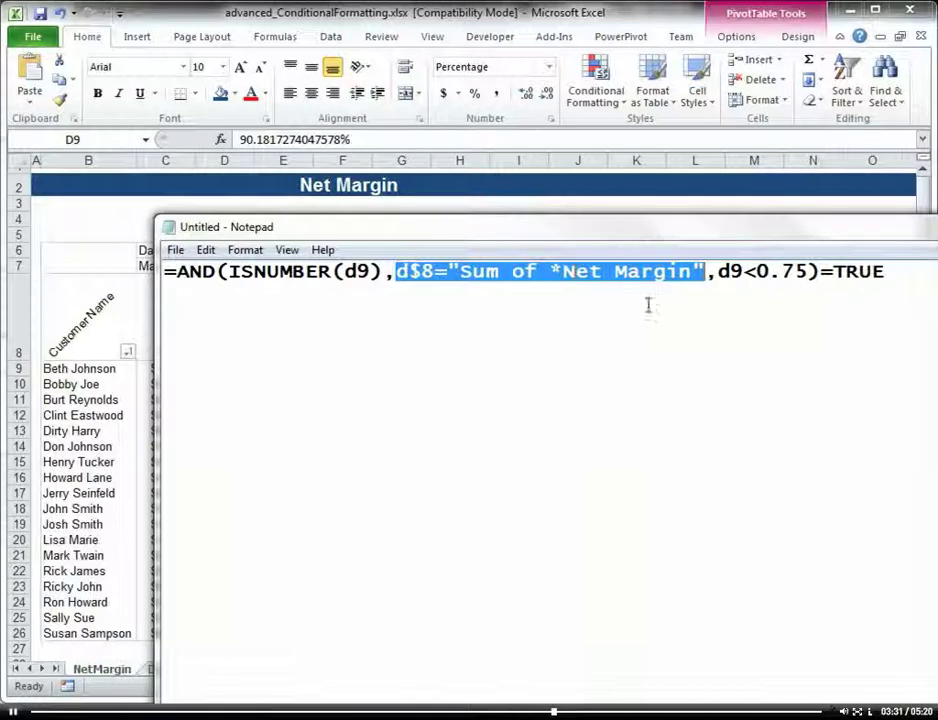
{"action": "left_click_drag", "start_coordinate": [718, 272], "coordinate": [812, 272]}
Change the threshold from 0.75 to 0.85 and select the whole formula line
{"action": "left_click", "coordinate": [798, 271]}
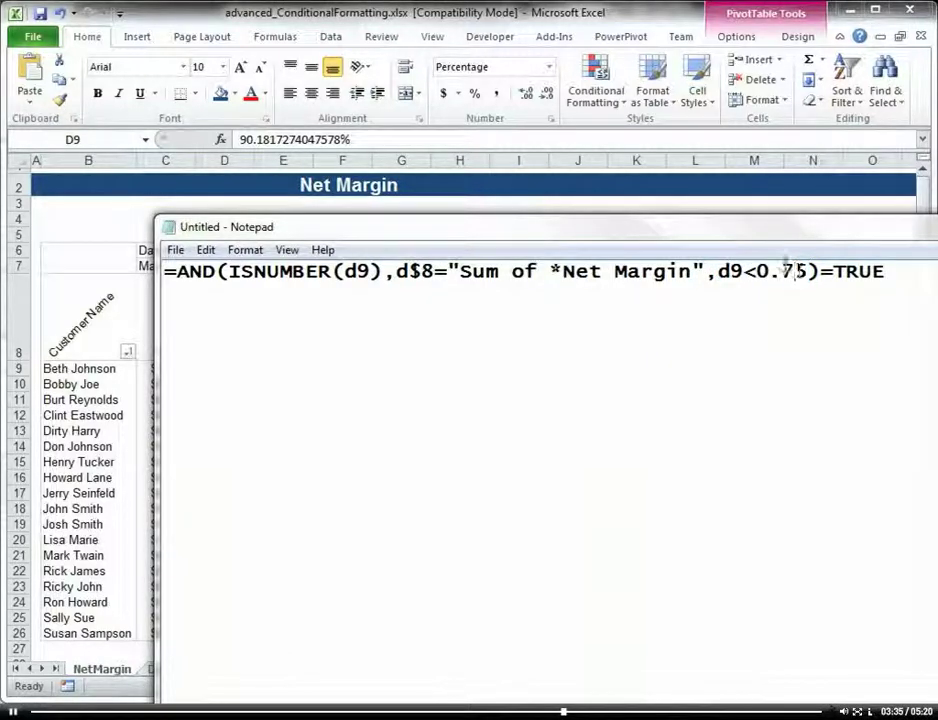
{"action": "key", "text": "BackSpace"}
{"action": "type", "text": "8"}
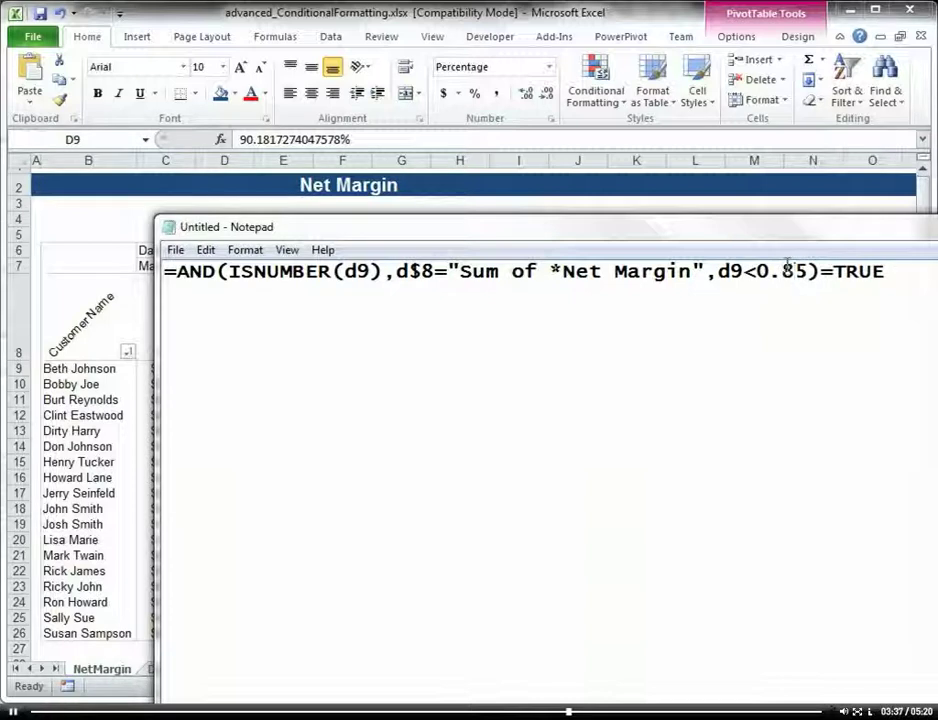
{"action": "left_click_drag", "start_coordinate": [892, 271], "coordinate": [166, 264]}
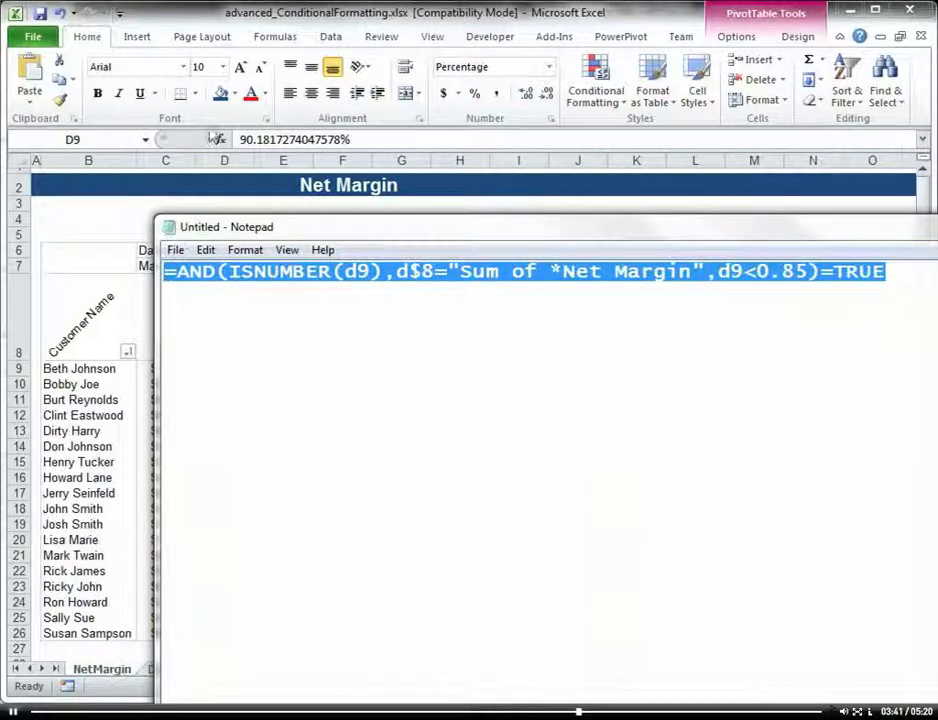
Give D9 a 'Use a formula' rule with the pasted net-margin formula and red fill
{"action": "left_click", "coordinate": [232, 10]}
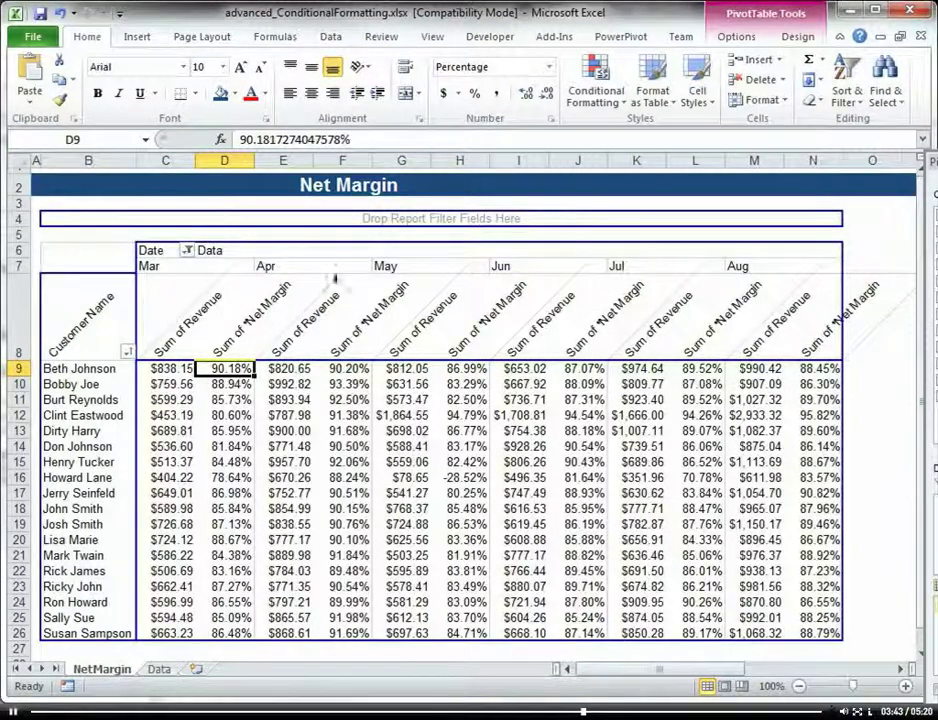
{"action": "left_click", "coordinate": [596, 90]}
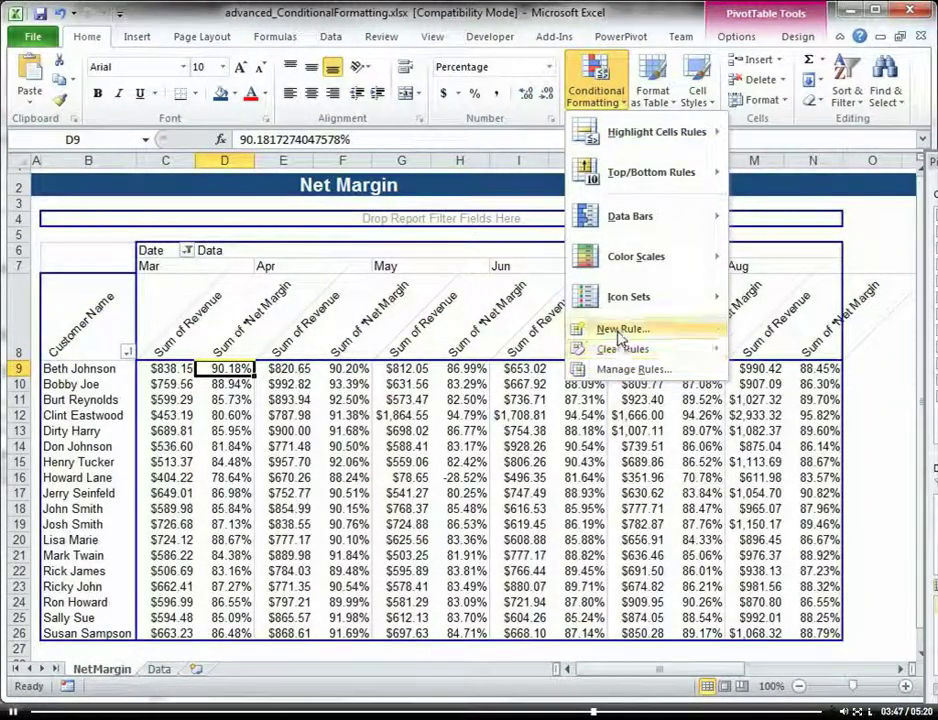
{"action": "left_click", "coordinate": [615, 330]}
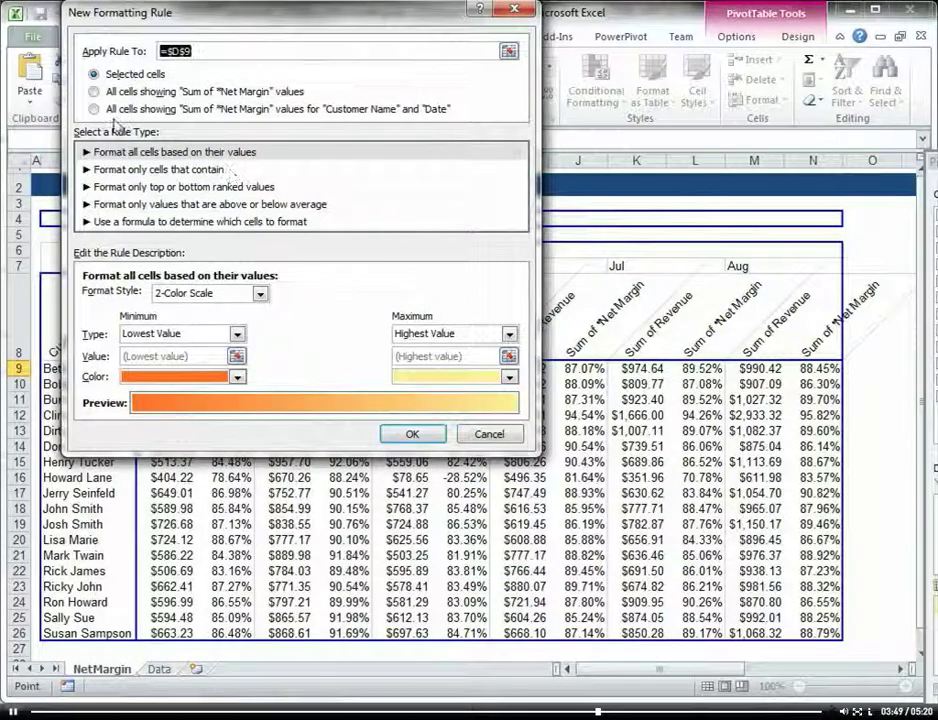
{"action": "left_click", "coordinate": [102, 221]}
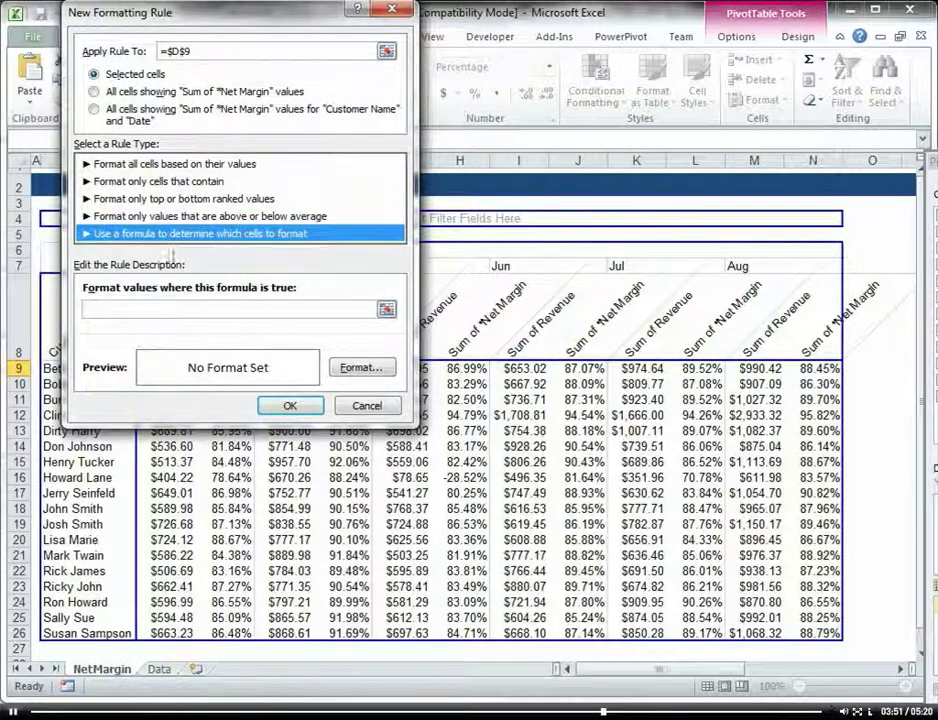
{"action": "left_click", "coordinate": [142, 309]}
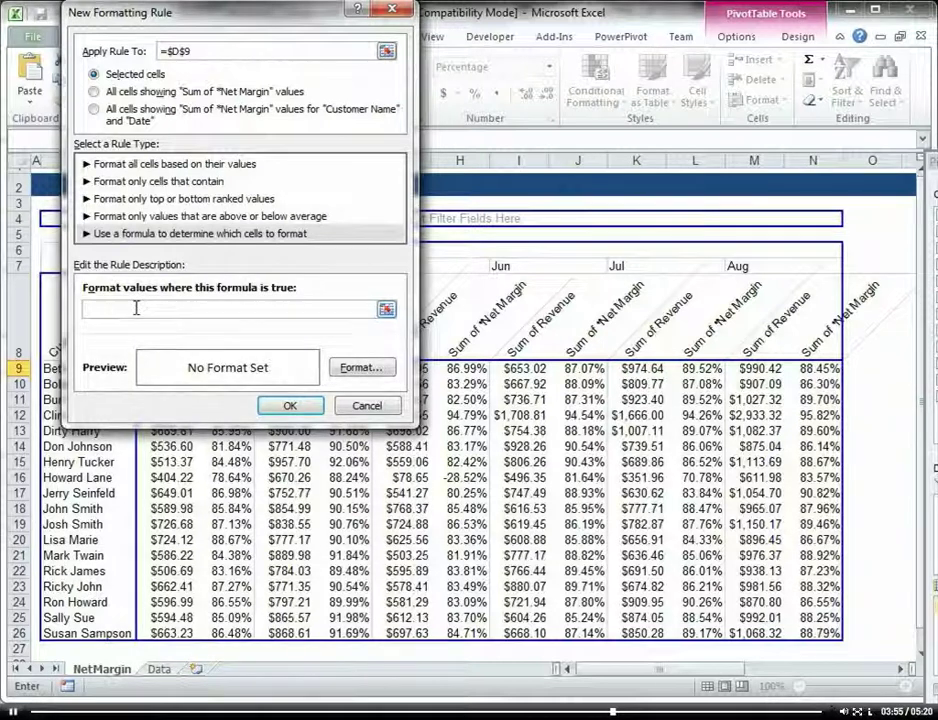
{"action": "key", "text": "ctrl+v"}
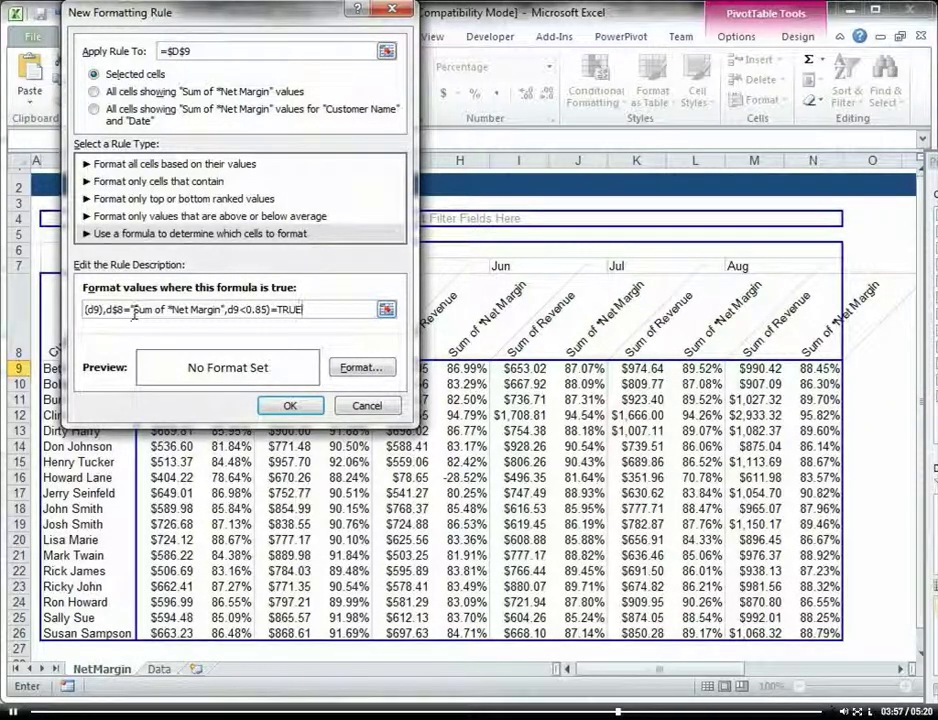
{"action": "left_click", "coordinate": [361, 367]}
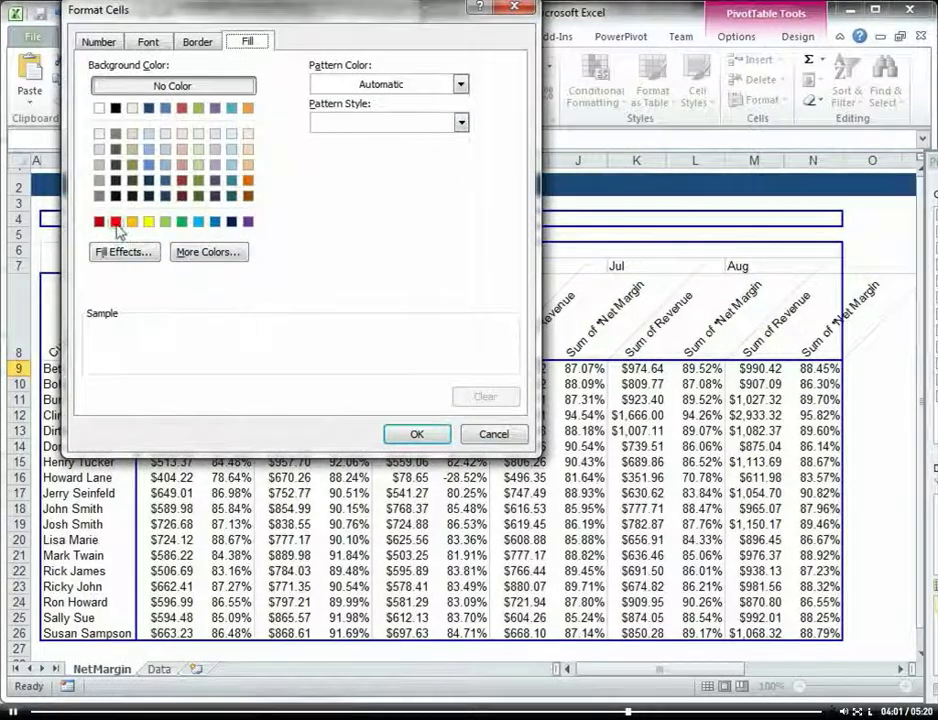
{"action": "left_click", "coordinate": [116, 223]}
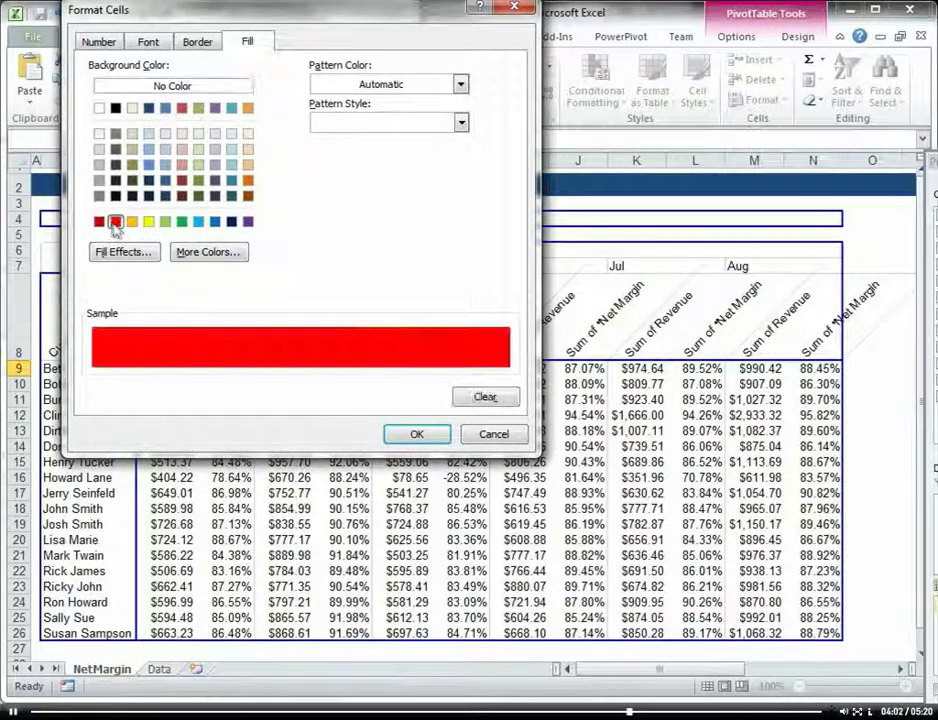
{"action": "left_click", "coordinate": [412, 437]}
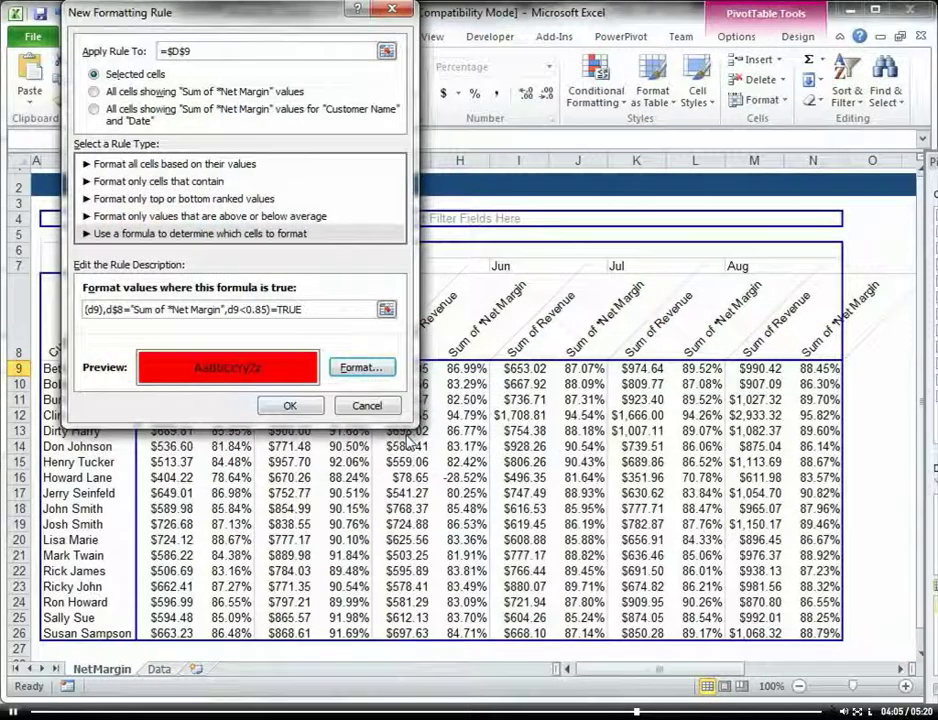
{"action": "left_click", "coordinate": [304, 412]}
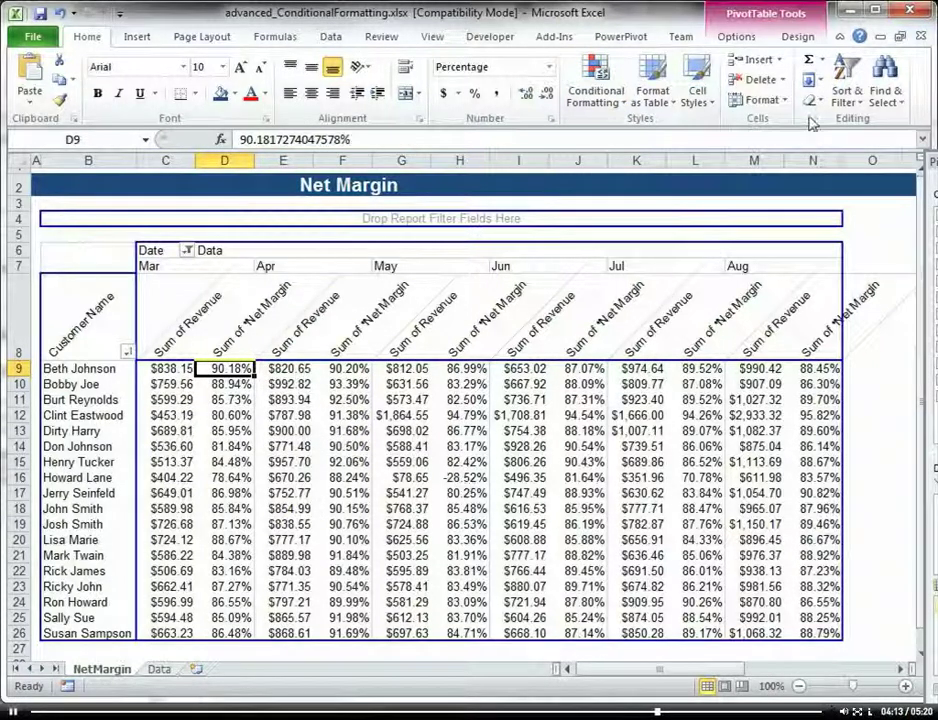
Set the red rule's Applies to range to =$C$9:$N$26 in Manage Rules
{"action": "left_click", "coordinate": [622, 106]}
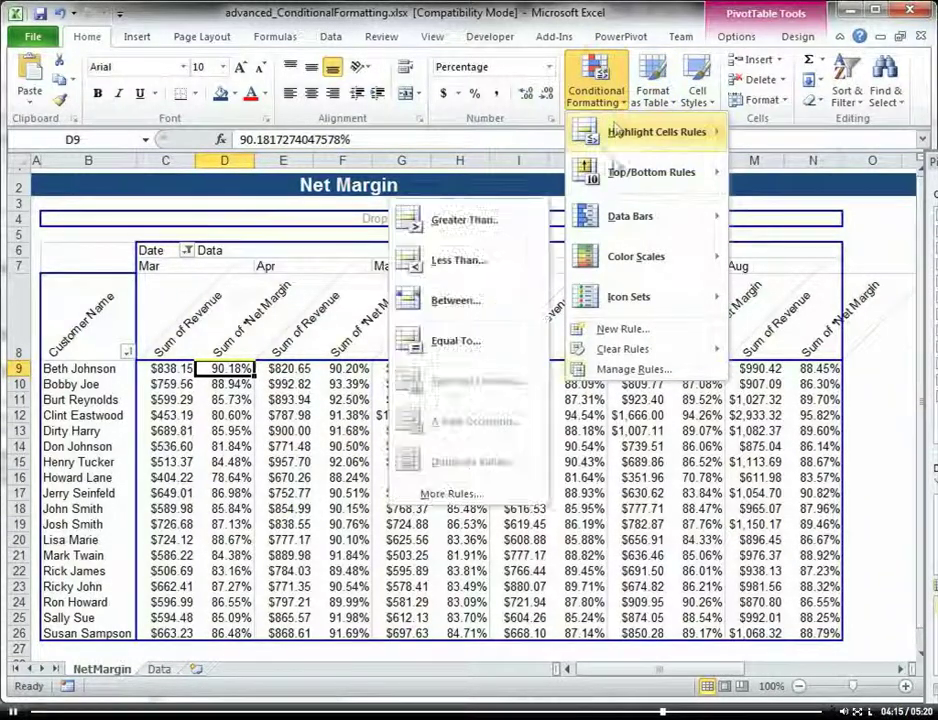
{"action": "left_click", "coordinate": [634, 369]}
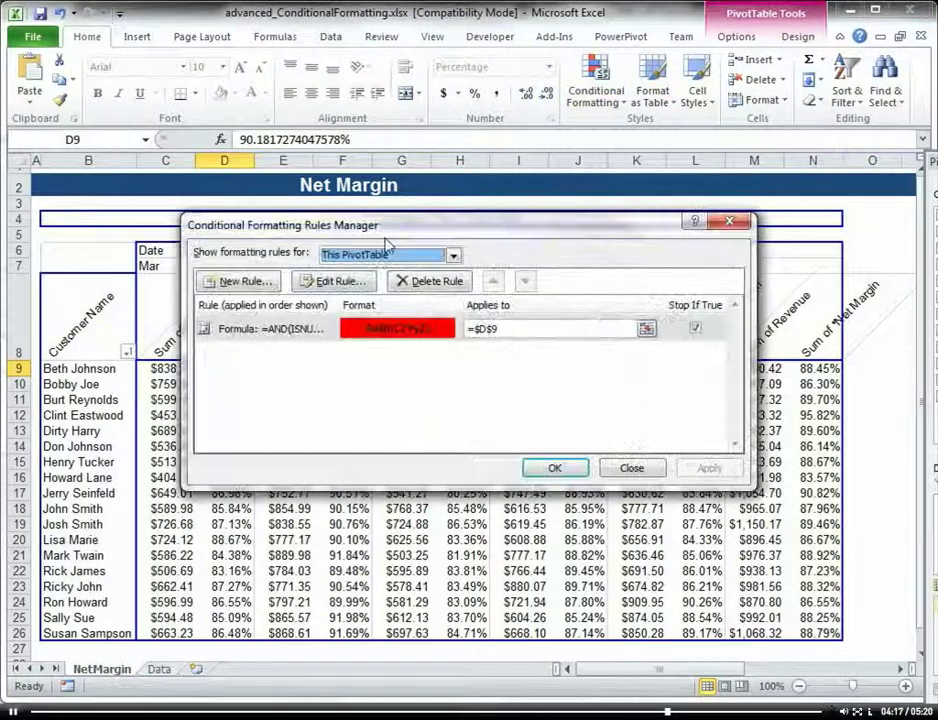
{"action": "left_click_drag", "start_coordinate": [418, 222], "coordinate": [546, 141]}
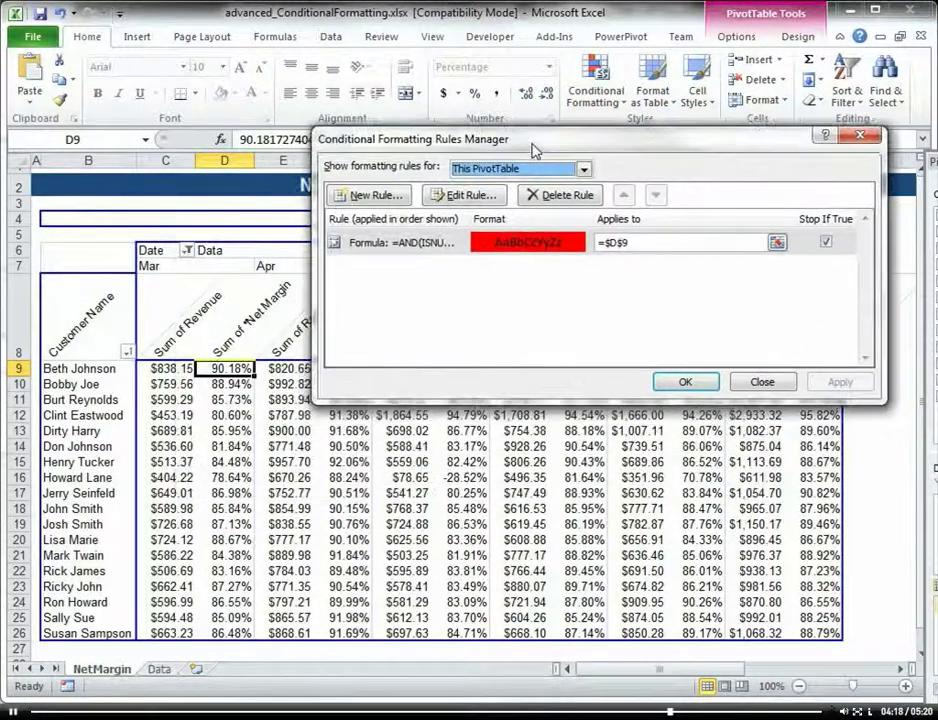
{"action": "left_click", "coordinate": [777, 243]}
{"action": "mouse_move", "coordinate": [168, 368]}
{"action": "left_mouse_down"}
{"action": "mouse_move", "coordinate": [737, 512]}
{"action": "mouse_move", "coordinate": [815, 632]}
{"action": "left_mouse_up"}
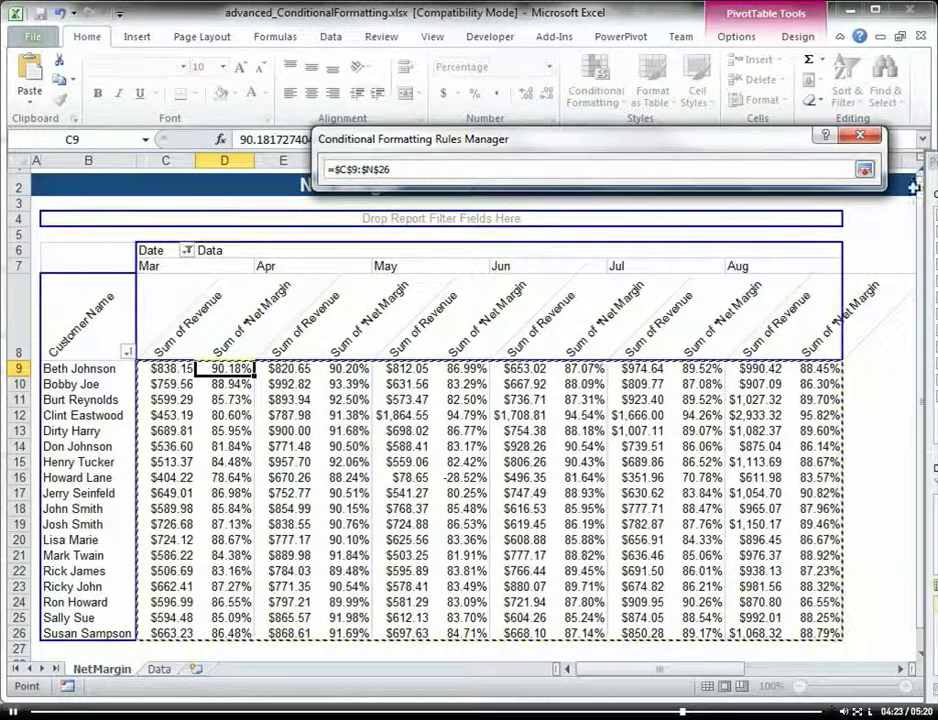
{"action": "left_click", "coordinate": [865, 171]}
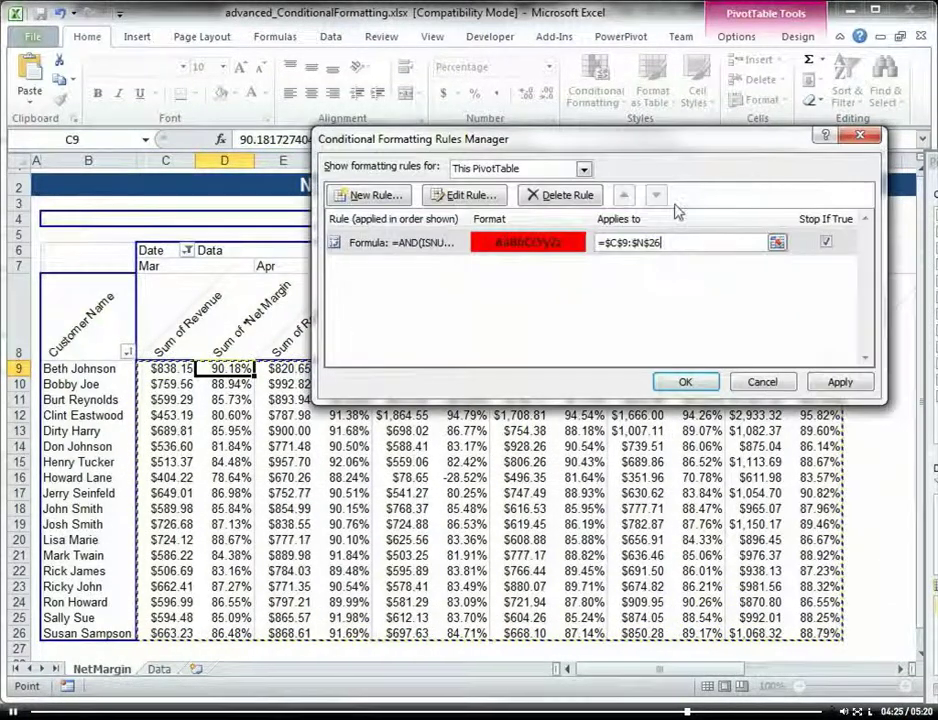
{"action": "left_click", "coordinate": [828, 384]}
{"action": "left_click", "coordinate": [685, 382]}
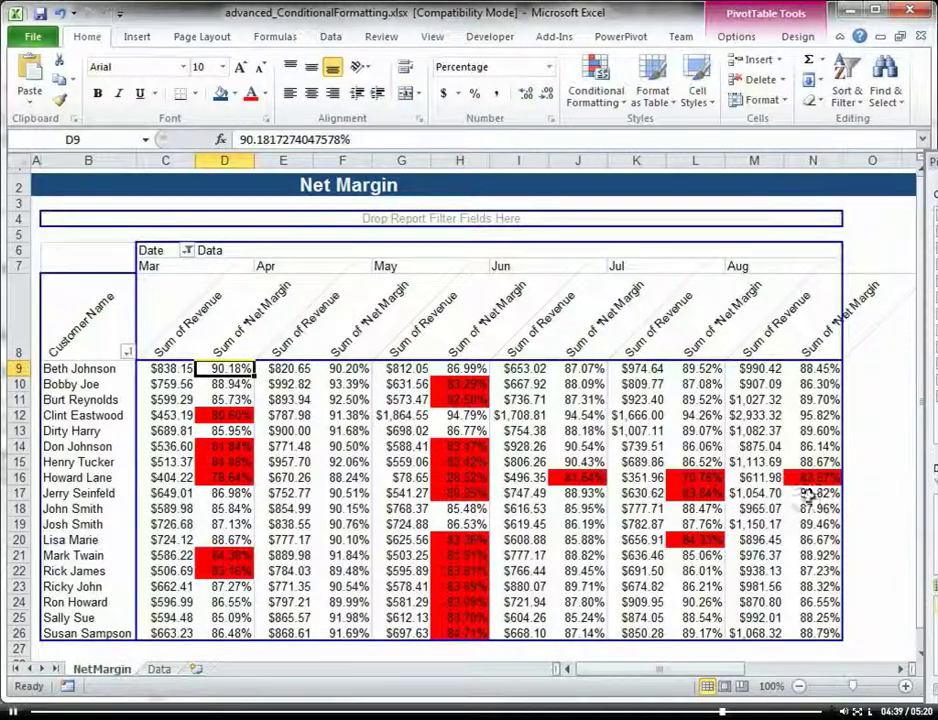
Filter the CustomerName field down to seven selected customers
{"action": "left_click", "coordinate": [127, 354]}
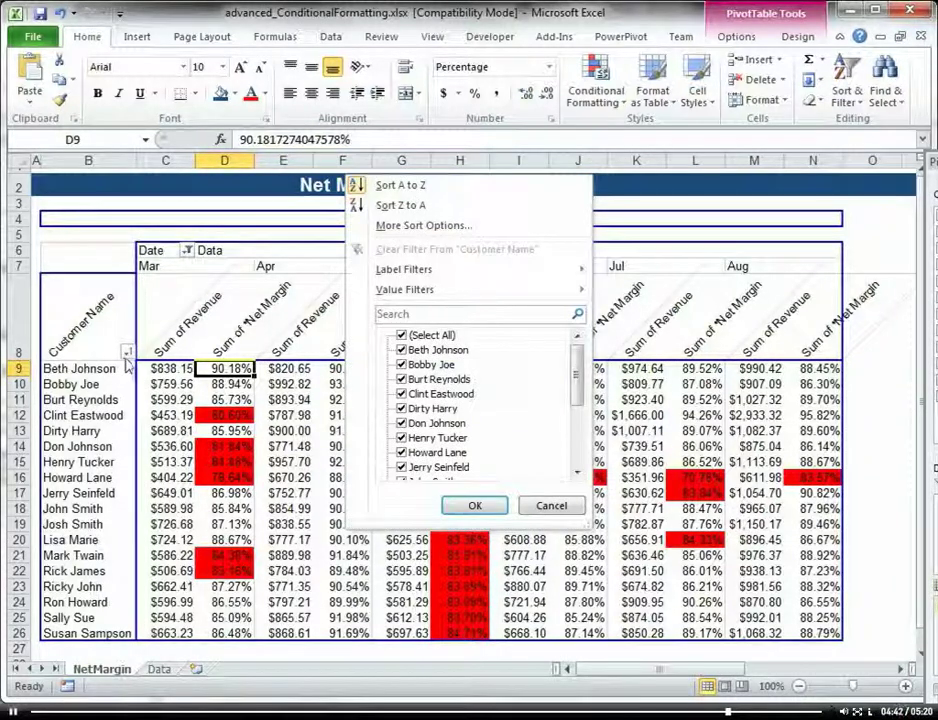
{"action": "left_click", "coordinate": [401, 335]}
{"action": "left_click", "coordinate": [401, 364]}
{"action": "left_click", "coordinate": [401, 393]}
{"action": "left_click", "coordinate": [401, 423]}
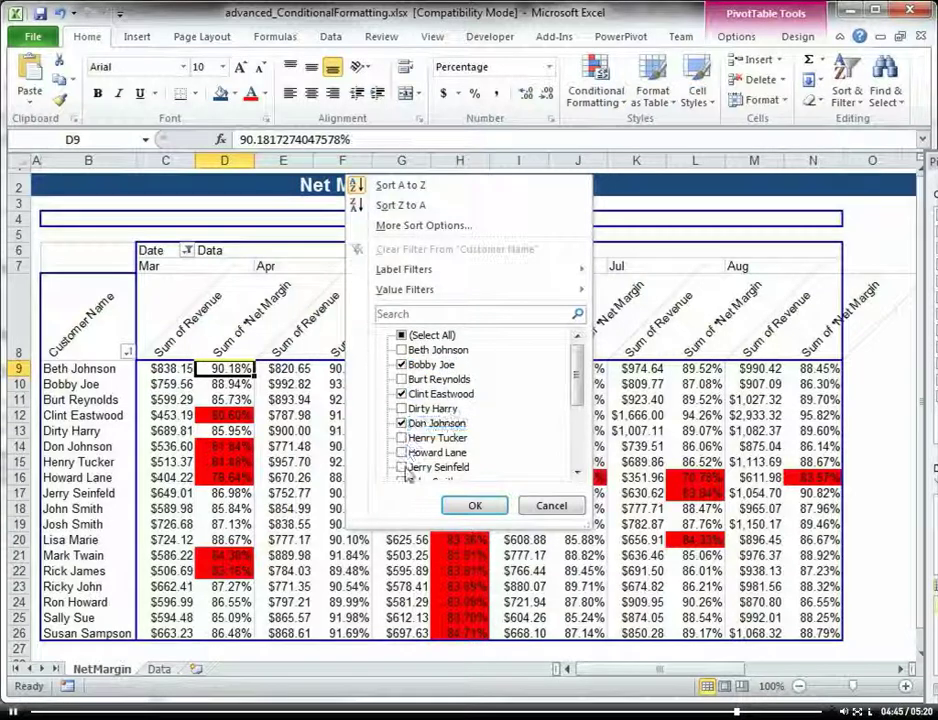
{"action": "left_click", "coordinate": [402, 467]}
{"action": "left_click", "coordinate": [401, 438]}
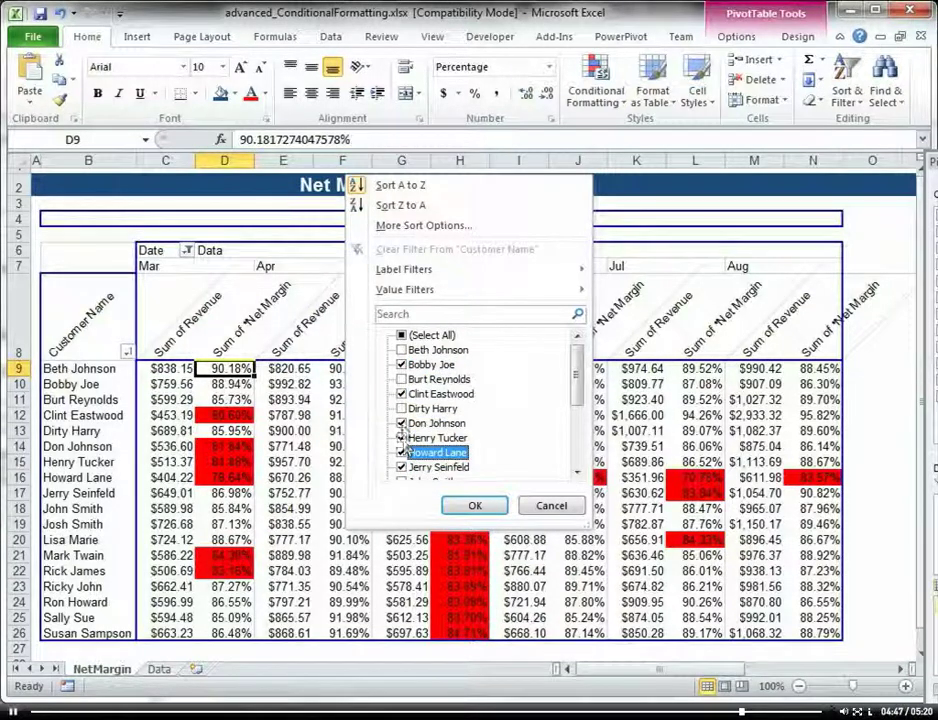
{"action": "left_click", "coordinate": [401, 408]}
{"action": "left_click", "coordinate": [462, 505]}
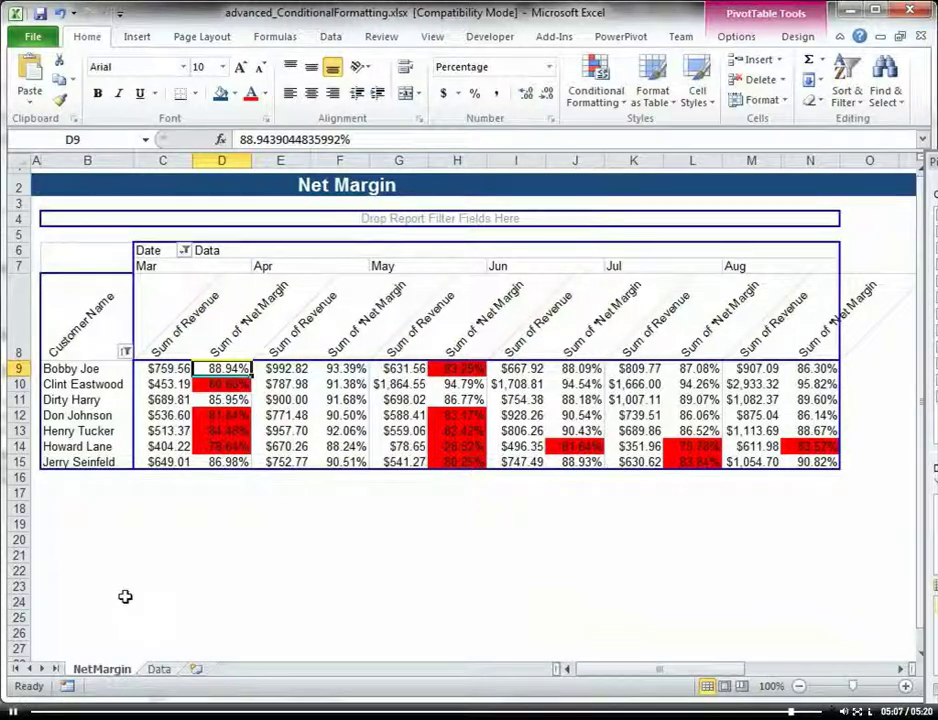
Select net-margin cell F11 and bring up the Conditional Formatting menu
{"action": "left_click", "coordinate": [316, 400]}
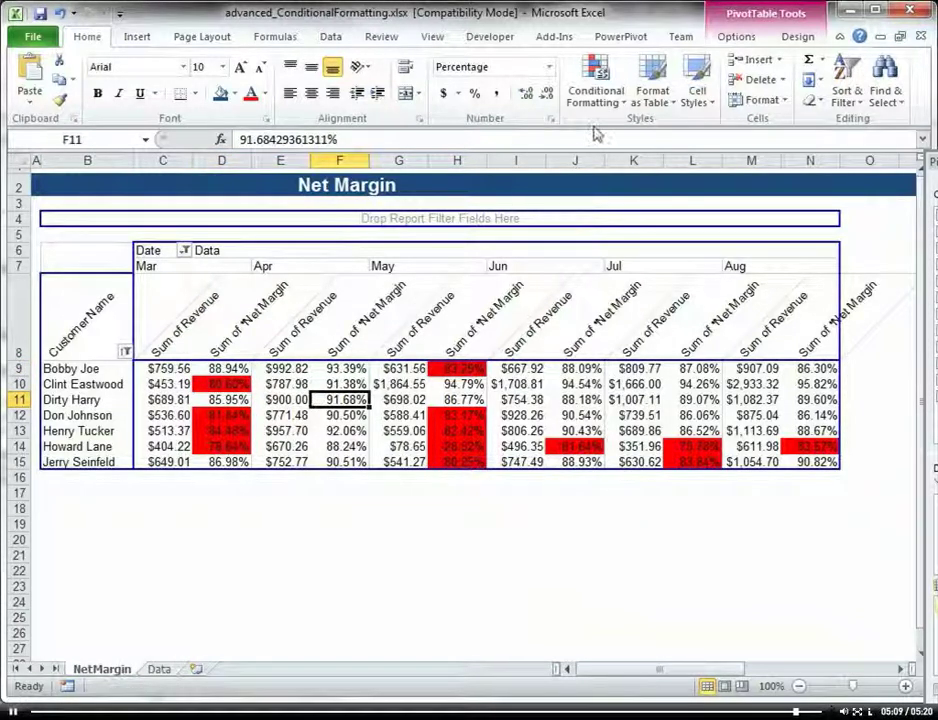
{"action": "left_click", "coordinate": [618, 100]}
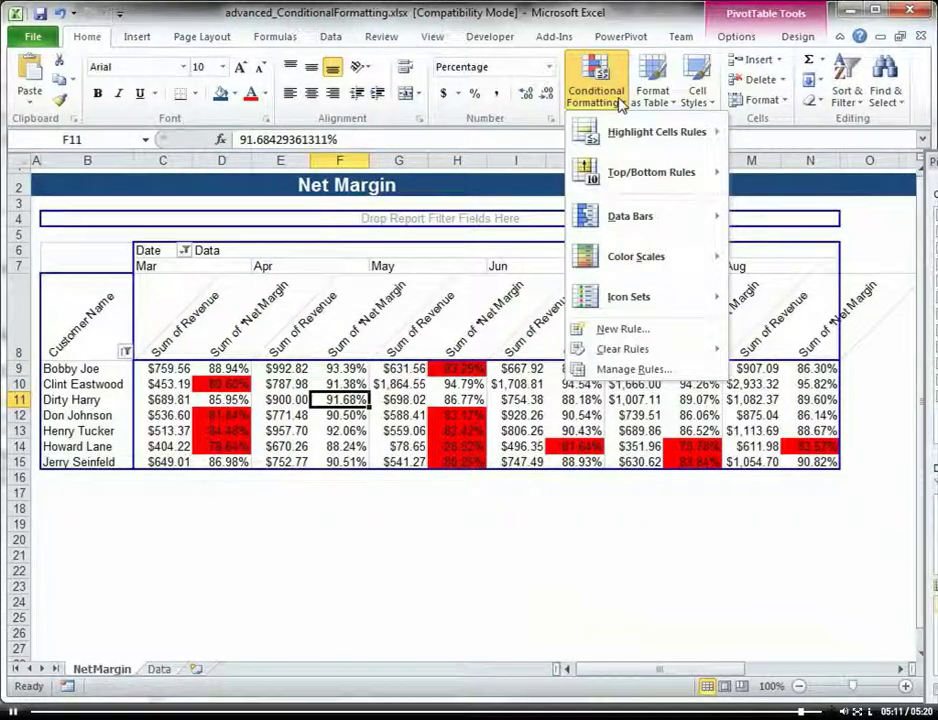